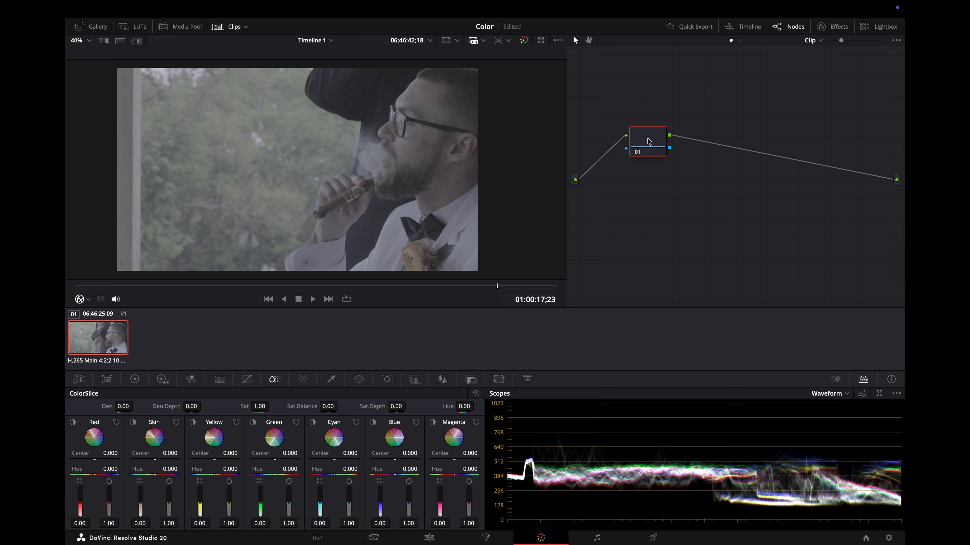
# Label the first node EXP
pyautogui.rightClick(645, 140)
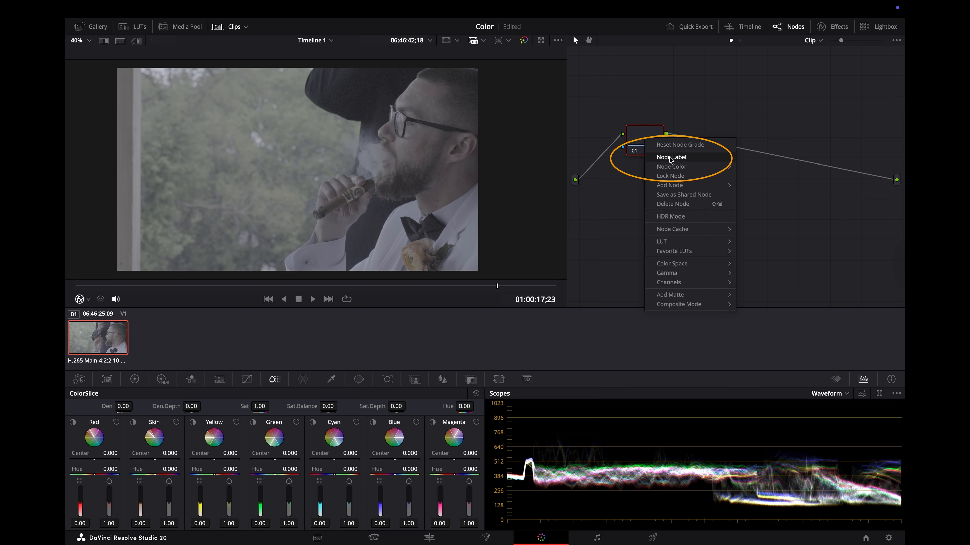
pyautogui.click(670, 158)
pyautogui.write('EXP')
pyautogui.press('Return')
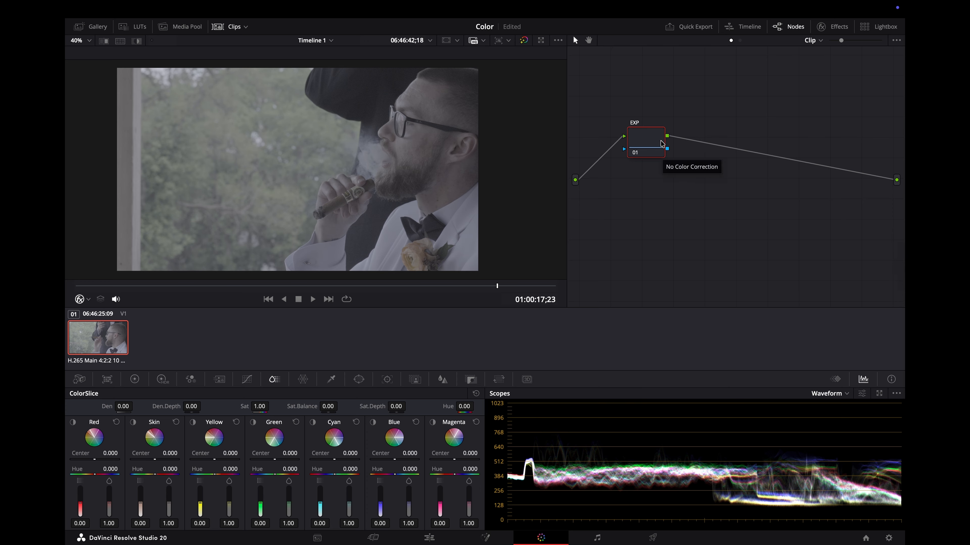
# Add three serial nodes after EXP and label them WB, Color and SAT
pyautogui.hotkey('alt', 's')
pyautogui.hotkey('alt', 's')
pyautogui.rightClick(749, 140)
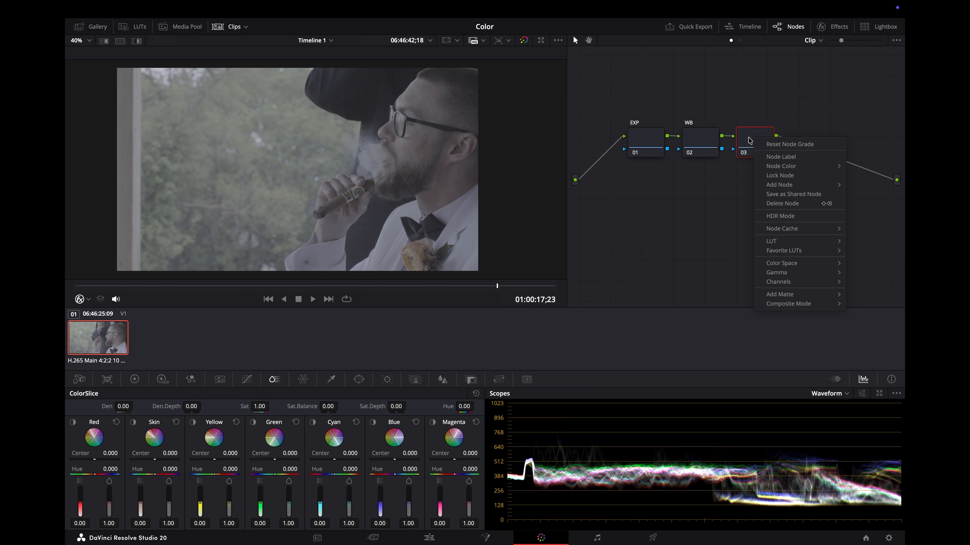
pyautogui.click(749, 141)
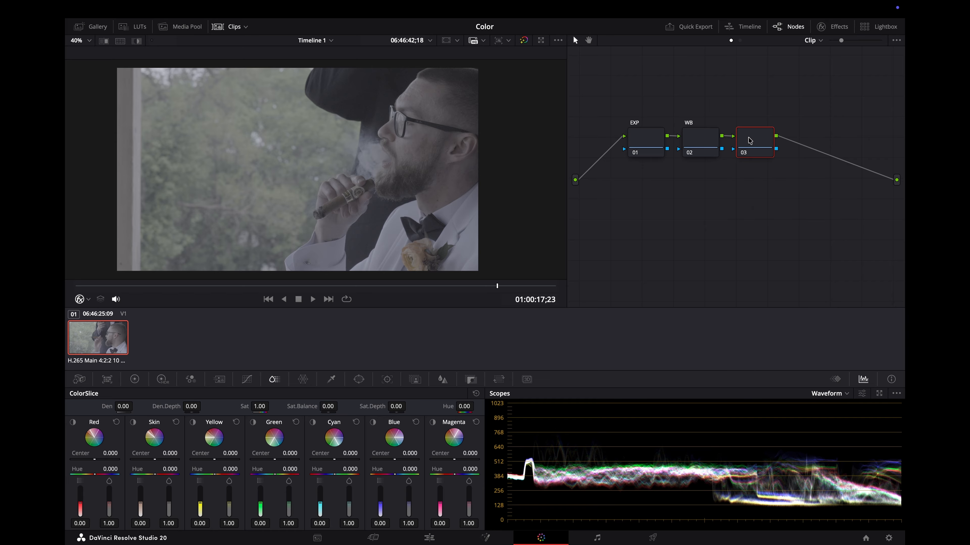
pyautogui.rightClick(750, 137)
pyautogui.click(769, 164)
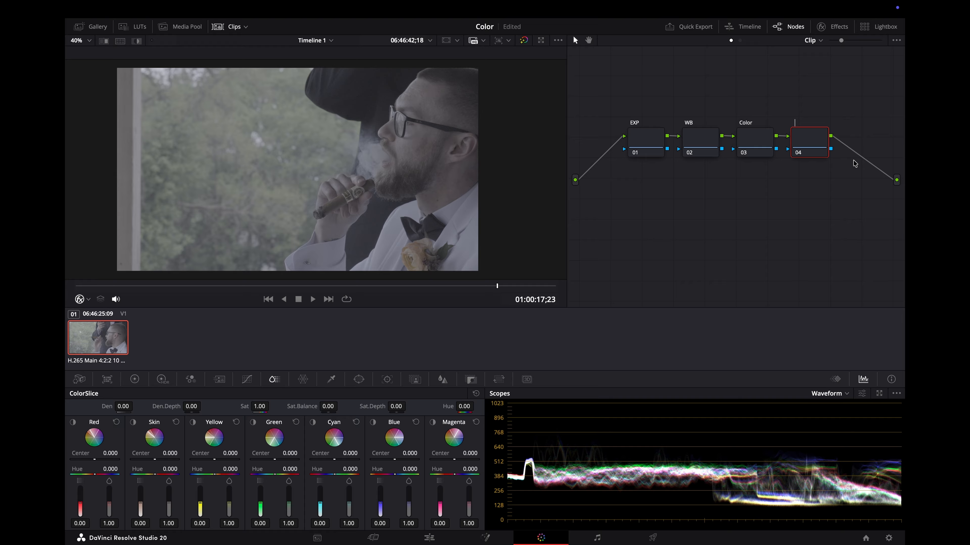
pyautogui.write('SAT')
pyautogui.press('Return')
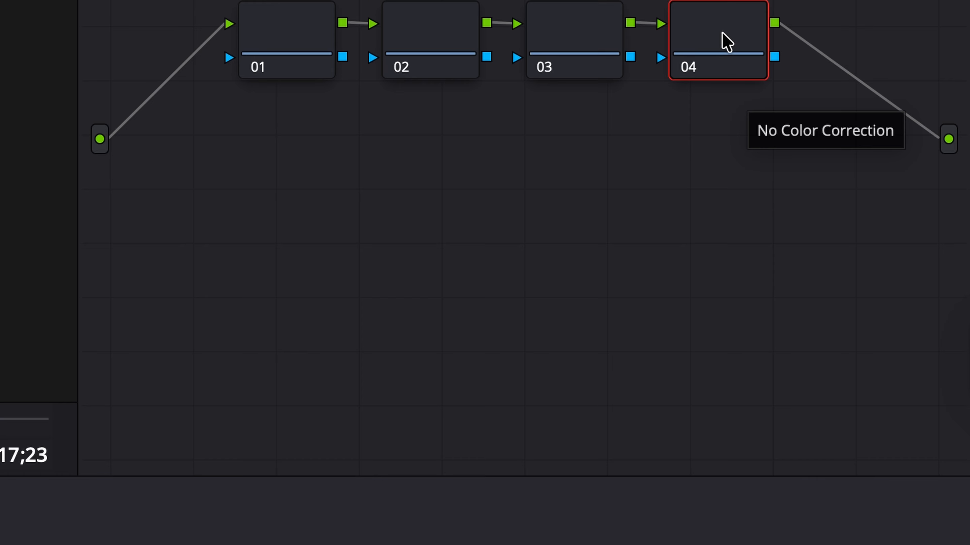
# Disable Channel 3 and Channel 1 on the SAT node and change the node's color space
pyautogui.rightClick(812, 142)
pyautogui.moveTo(855, 414)
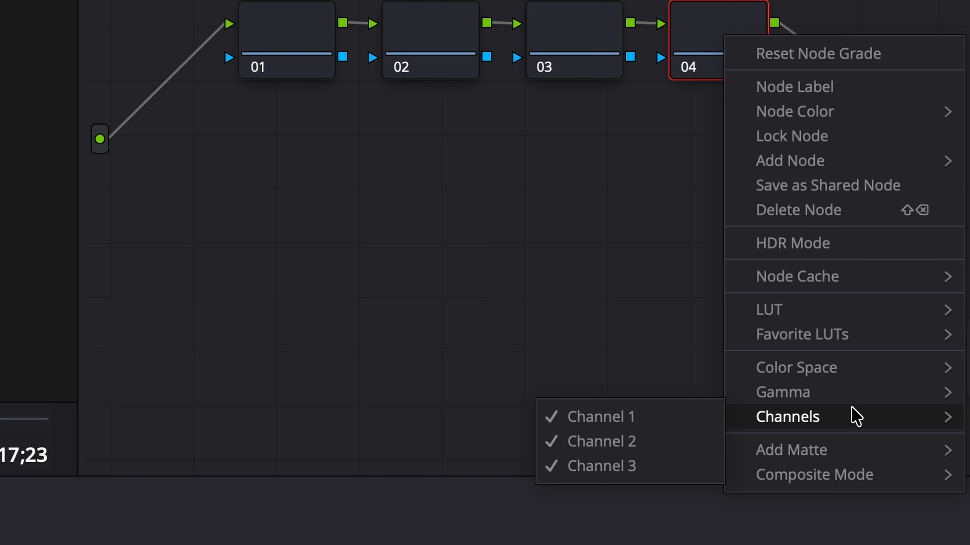
pyautogui.click(611, 467)
pyautogui.moveTo(730, 412)
pyautogui.click(635, 414)
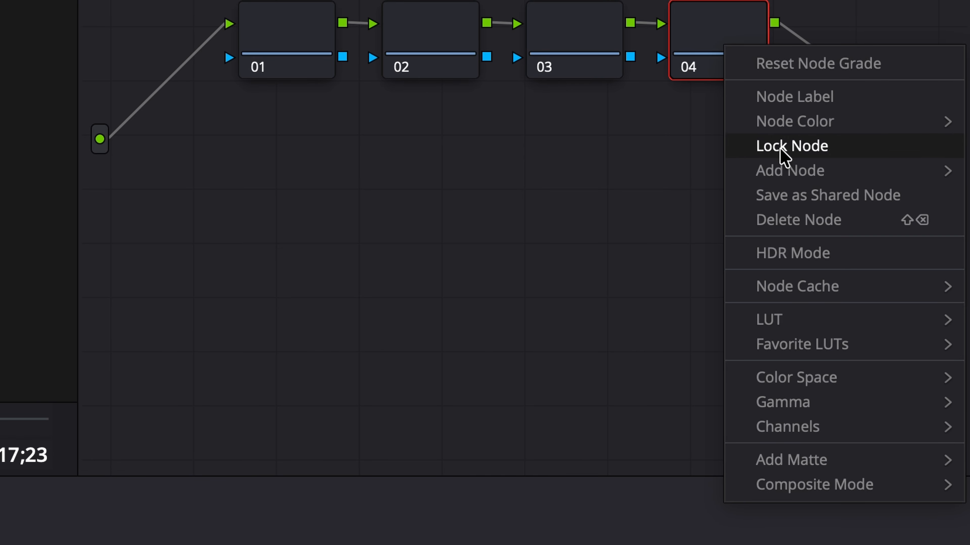
pyautogui.moveTo(866, 387)
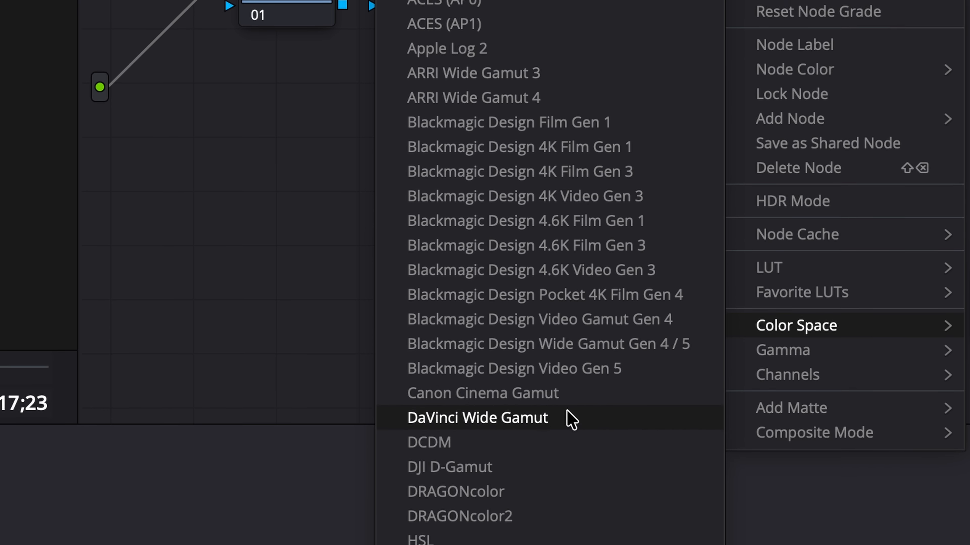
pyautogui.click(509, 454)
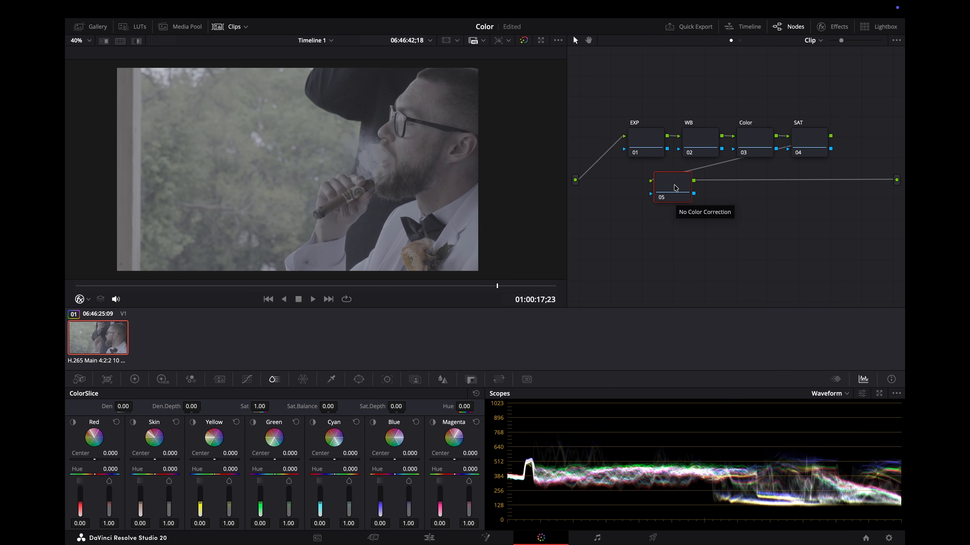
# Add an outside node to node 05 in the second row of the node graph
pyautogui.rightClick(675, 187)
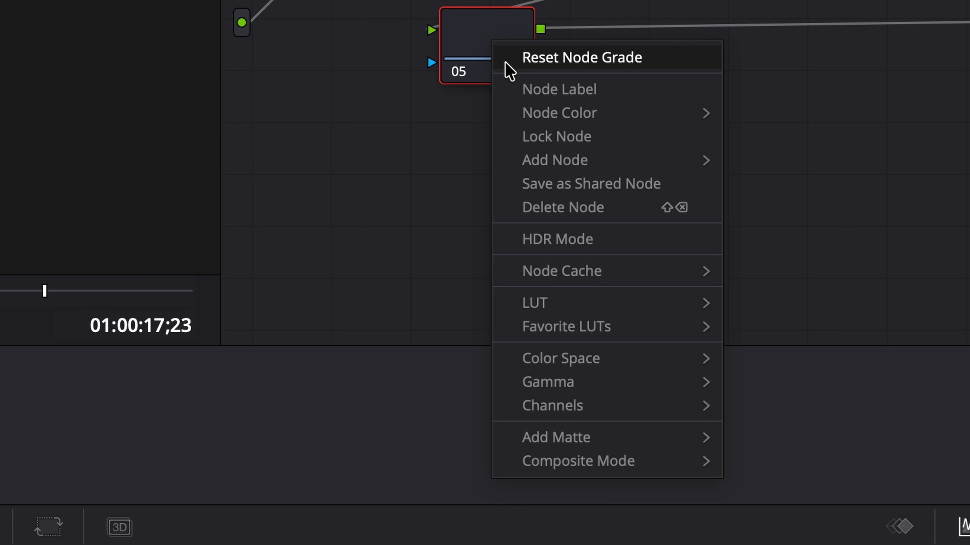
pyautogui.moveTo(617, 161)
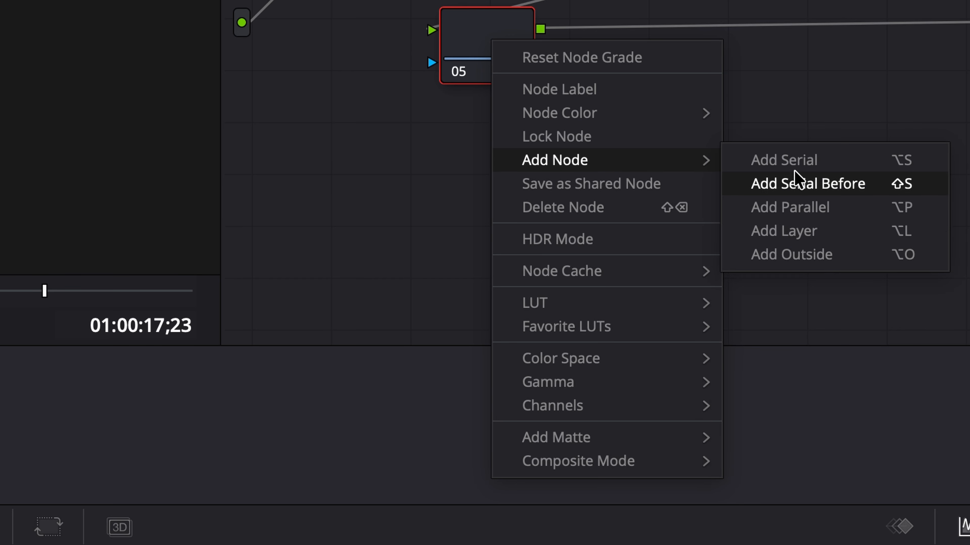
pyautogui.click(823, 263)
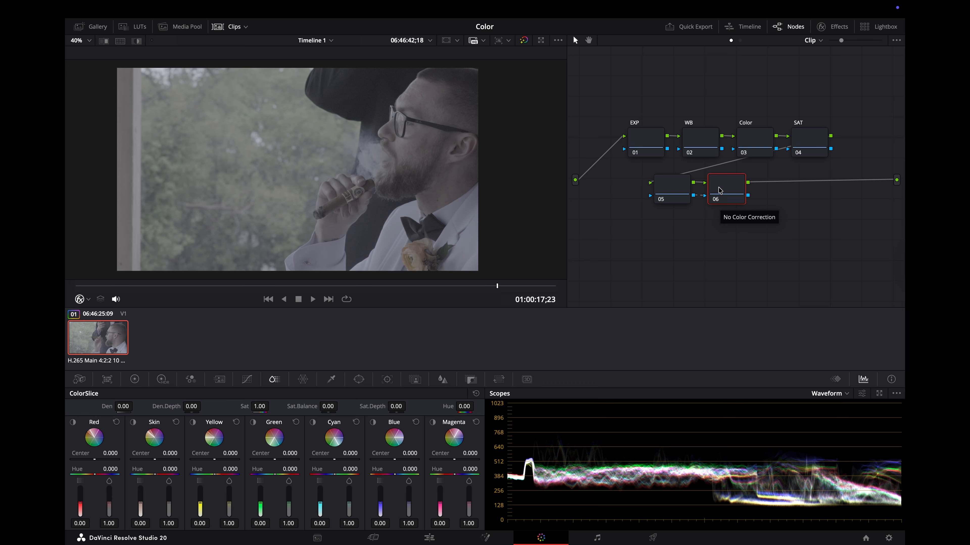
# Add two serial nodes after node 06, place them in a third row below node 05, and label them CST and LUT
pyautogui.hotkey('alt', 's')
pyautogui.moveTo(781, 188); pyautogui.dragTo(672, 234)
pyautogui.hotkey('alt', 's')
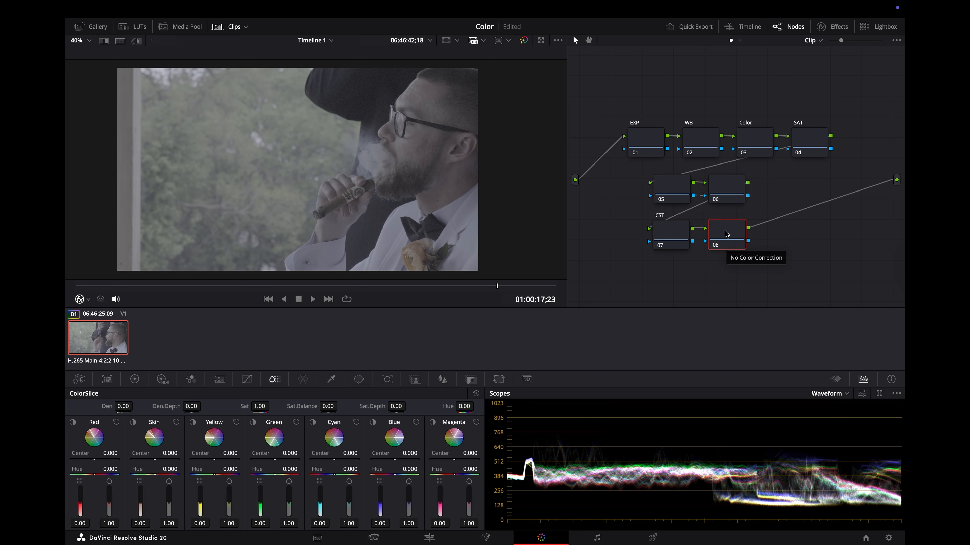
pyautogui.rightClick(725, 231)
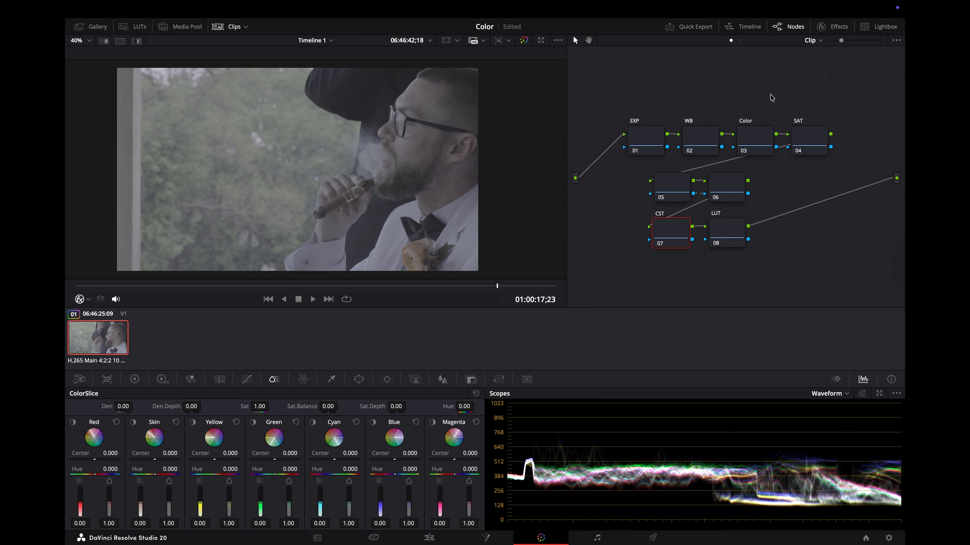
# Apply the Color Space Transform effect to the CST node
pyautogui.click(821, 30)
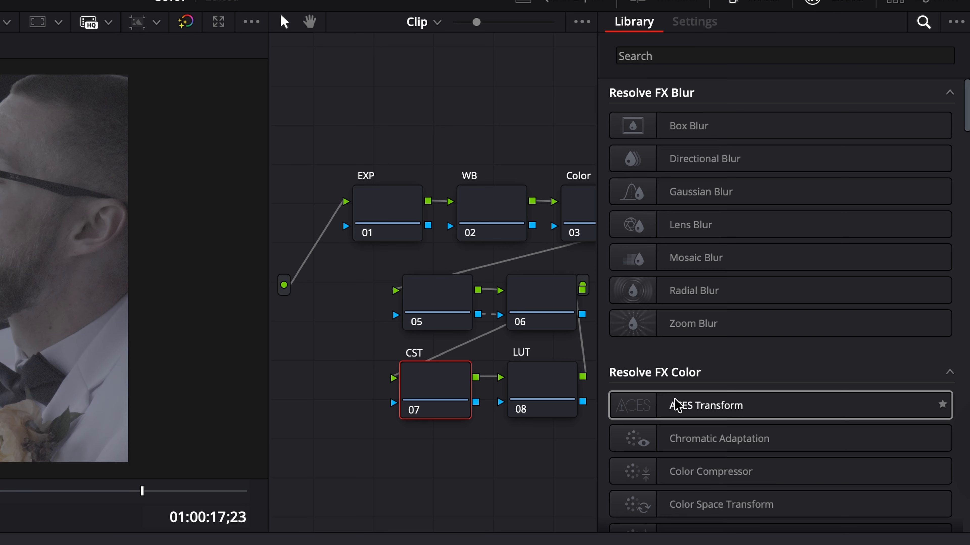
pyautogui.scroll(-2, 844, 270)
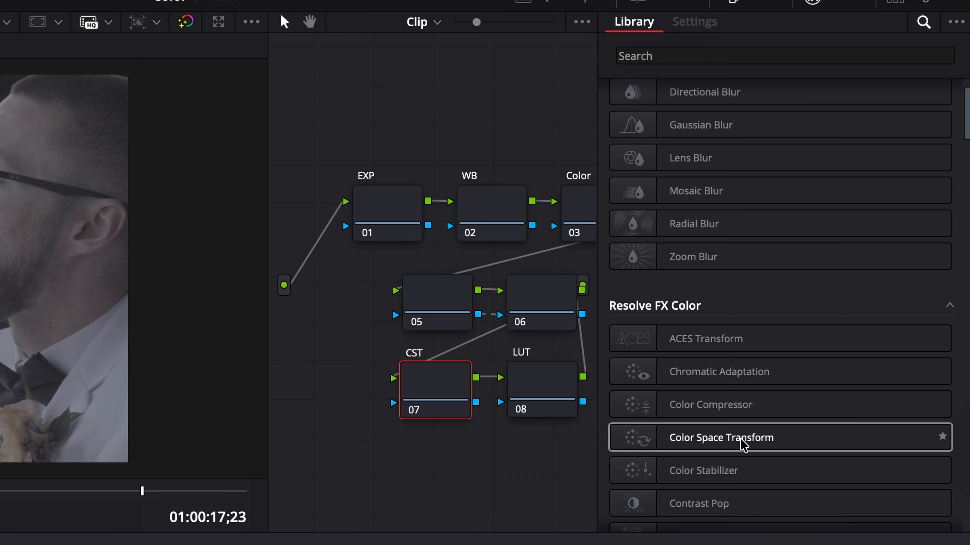
pyautogui.moveTo(721, 443); pyautogui.dragTo(435, 387)
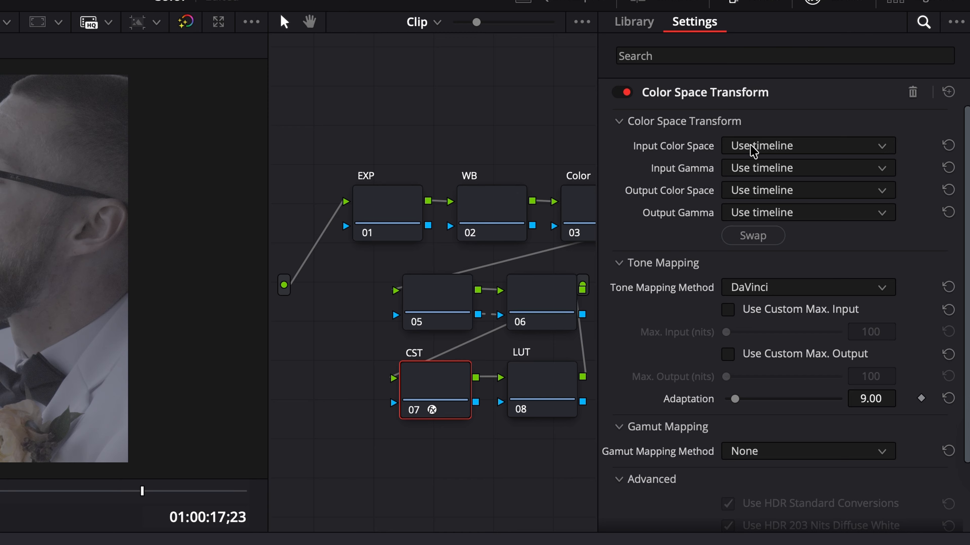
# Set the transform's input color space to Sony S-Gamut3.Cine and its input gamma to Sony S-Log3
pyautogui.click(797, 150)
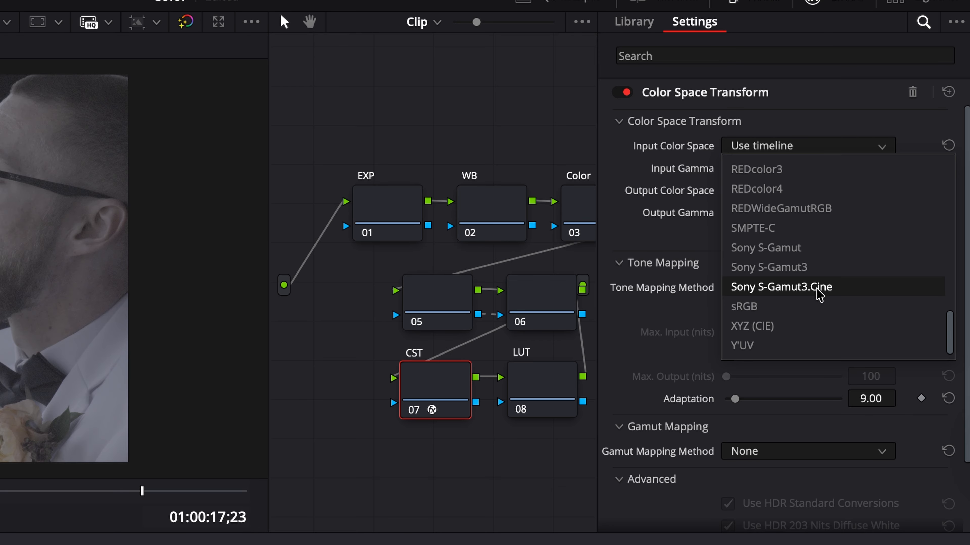
pyautogui.click(826, 289)
pyautogui.click(810, 170)
pyautogui.scroll(-15, 881, 282)
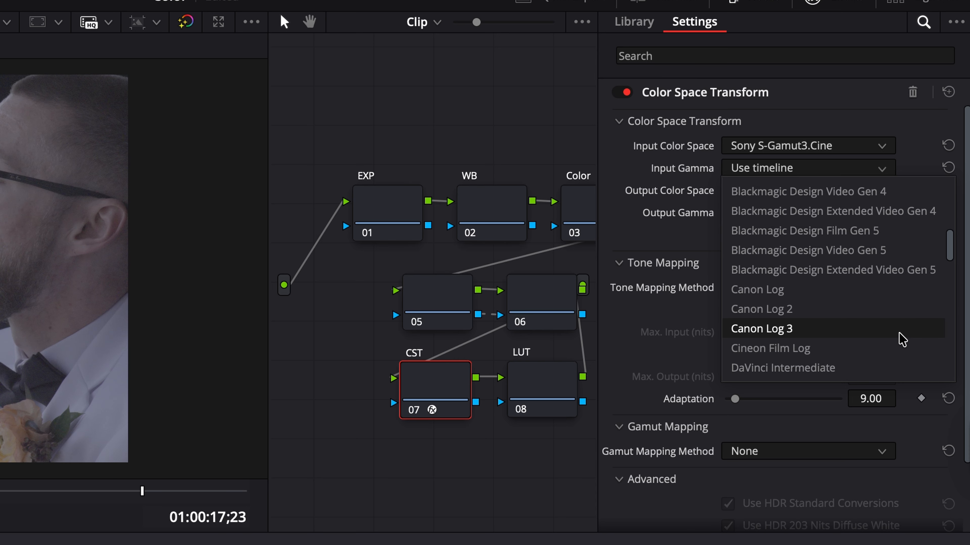
pyautogui.scroll(-5, 878, 310)
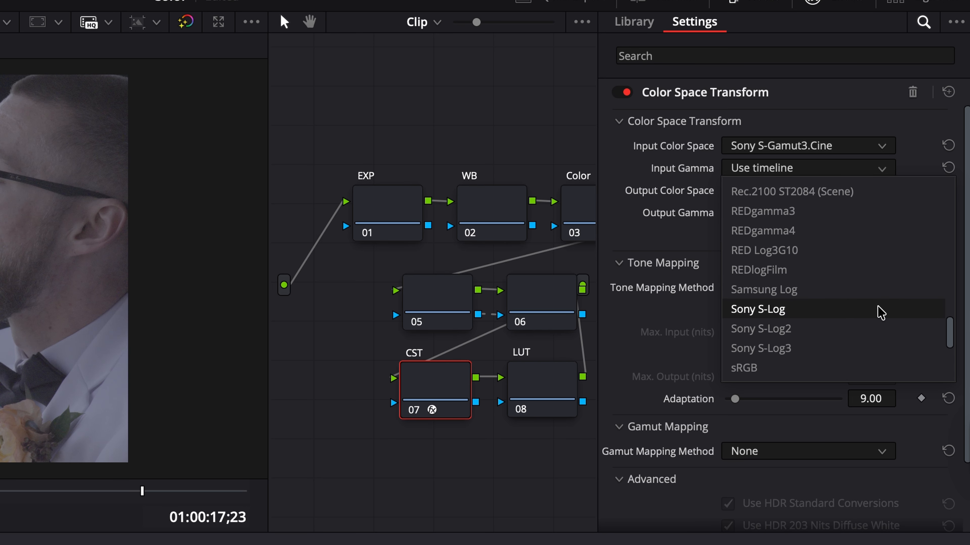
pyautogui.click(802, 348)
# Set the transform's output color space to Rec.709 and choose its output gamma
pyautogui.click(809, 190)
pyautogui.scroll(-12, 815, 325)
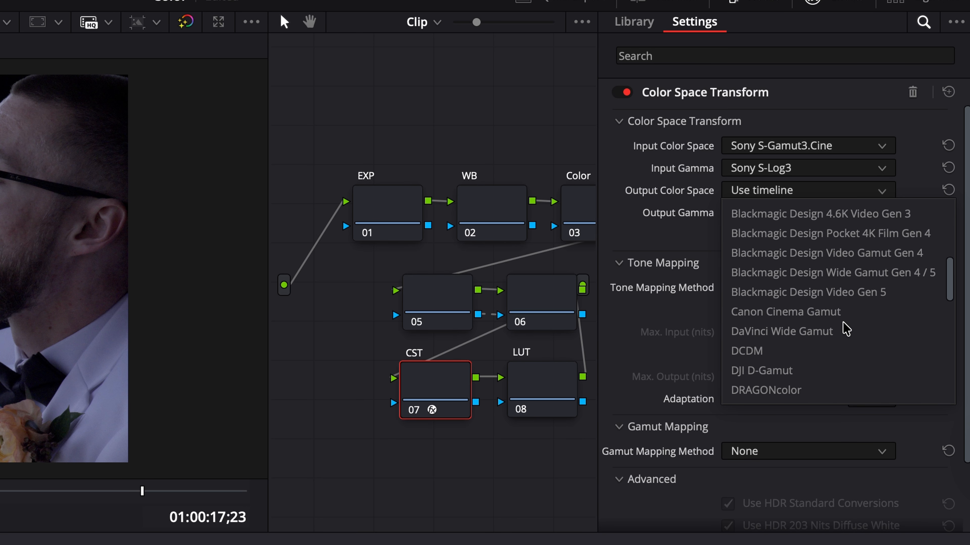
pyautogui.click(793, 215)
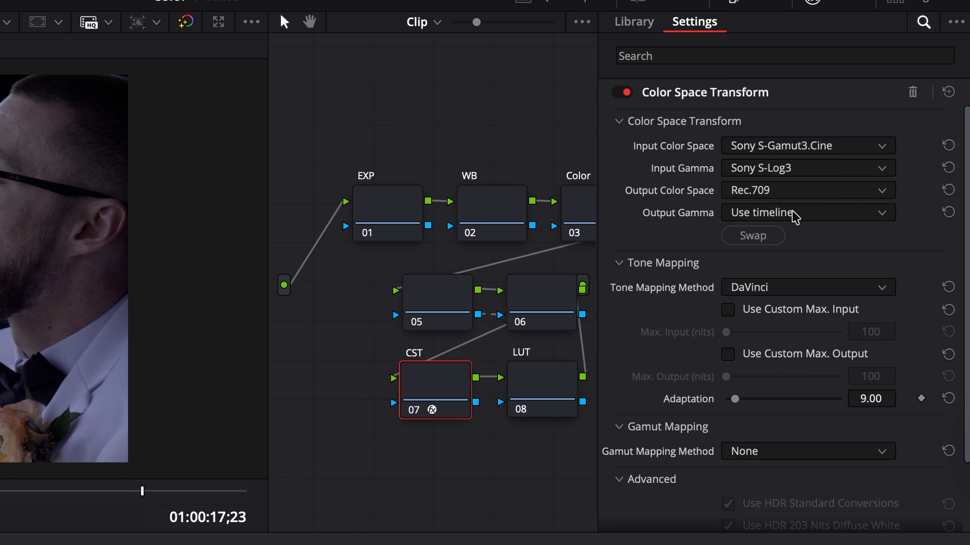
pyautogui.click(794, 214)
pyautogui.scroll(-10, 816, 343)
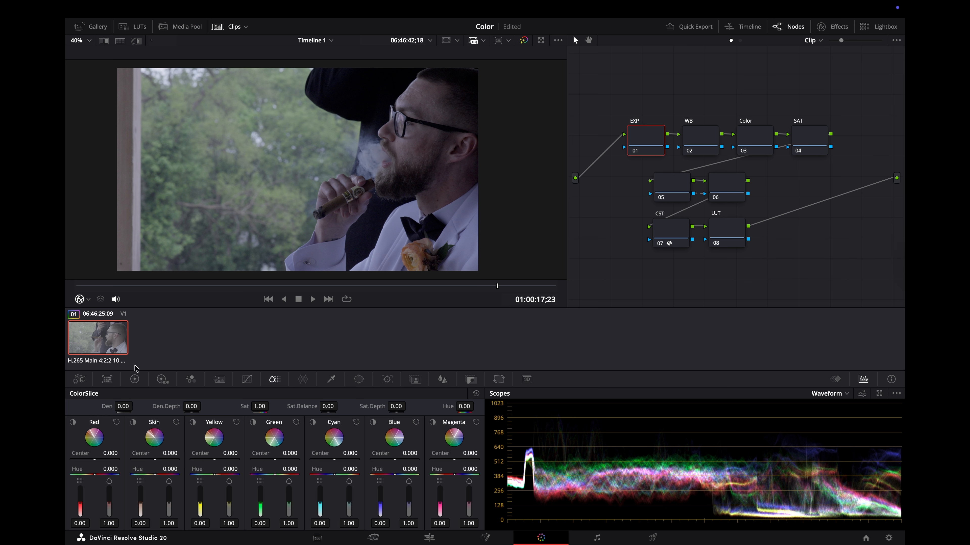
# Show the primaries color wheels for the EXP node and set its pivot to 0.336
pyautogui.click(135, 379)
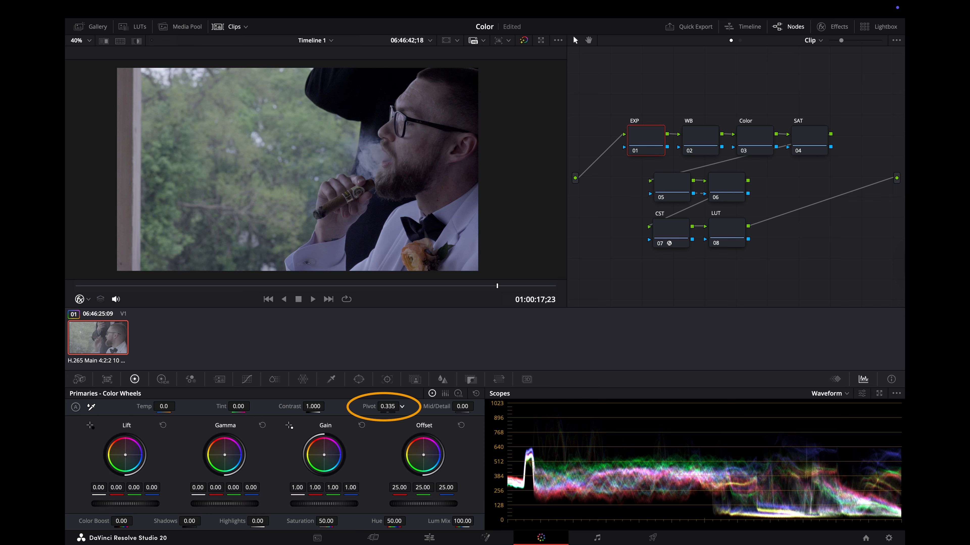
pyautogui.click(393, 407)
pyautogui.write('.')
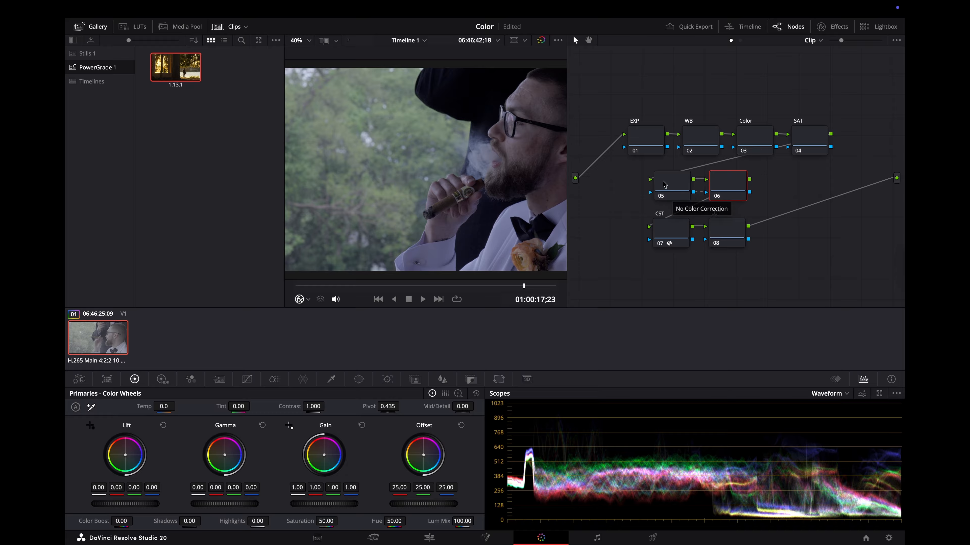
# Label node 05 FT and the outside node 06 OUT
pyautogui.click(664, 184)
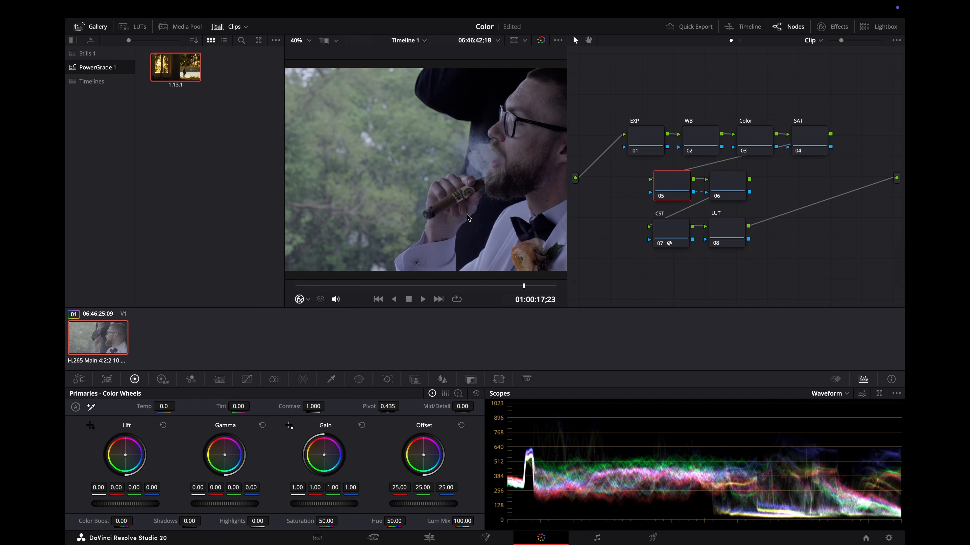
pyautogui.scroll(-2, 466, 221)
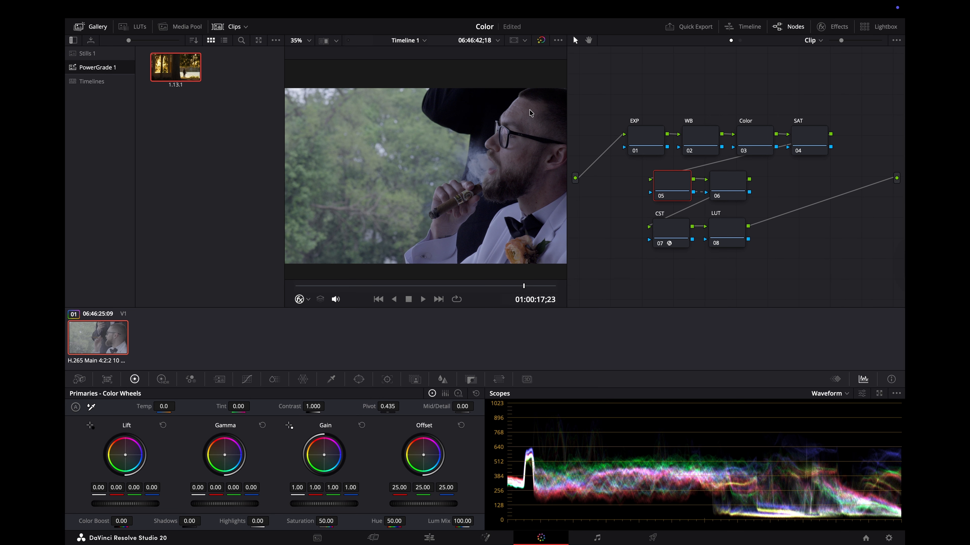
pyautogui.rightClick(672, 184)
pyautogui.click(698, 200)
pyautogui.write('FT')
pyautogui.rightClick(731, 183)
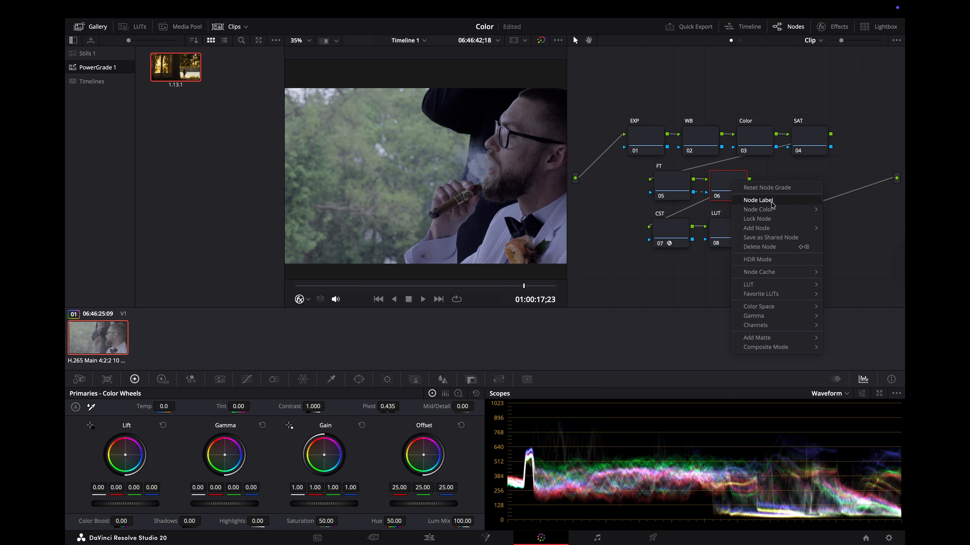
pyautogui.click(772, 202)
pyautogui.write('OUT')
pyautogui.press('Return')
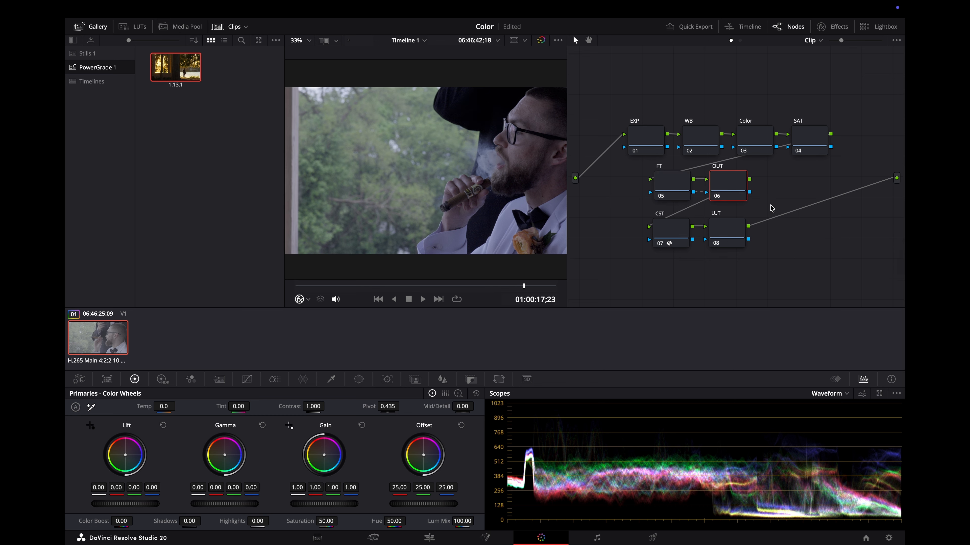
# Grab a still of the current frame into the PowerGrade 1 album
pyautogui.rightClick(428, 175)
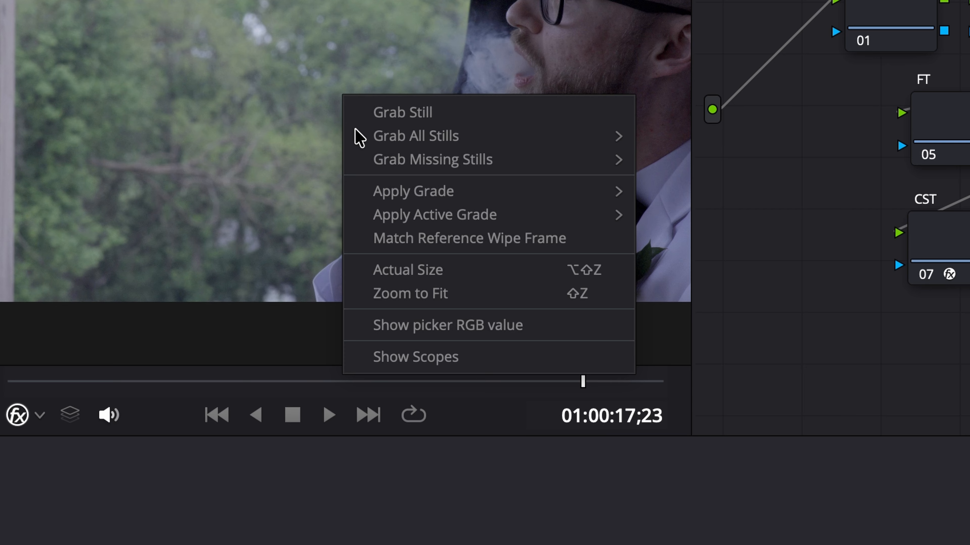
pyautogui.click(411, 114)
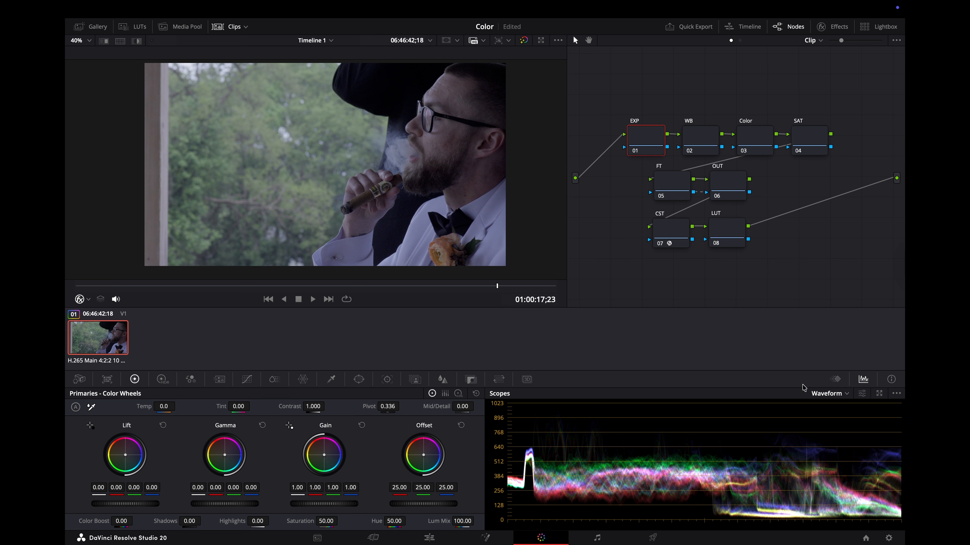
# Switch the scope display to Parade and set the EXP node's contrast to 0.954
pyautogui.click(827, 395)
pyautogui.click(835, 404)
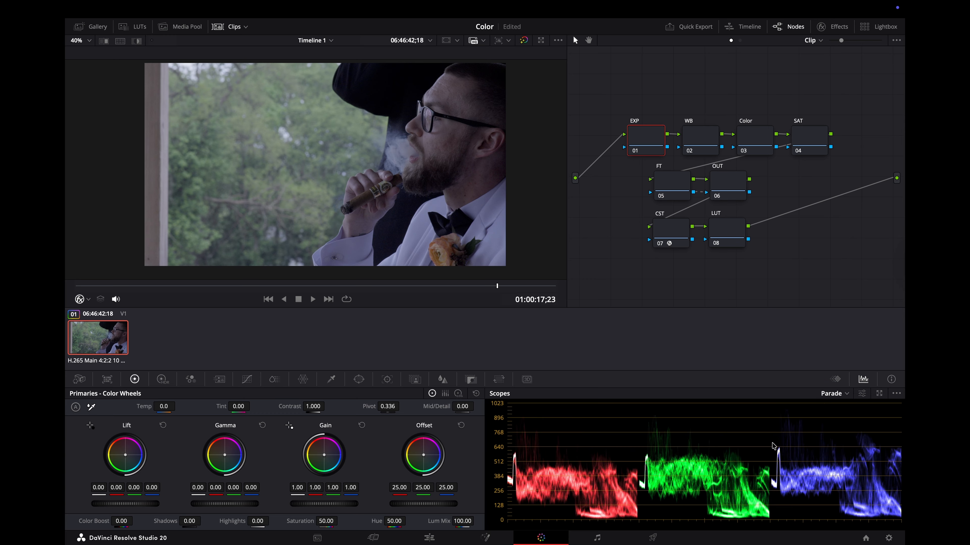
pyautogui.moveTo(313, 406); pyautogui.dragTo(325, 406)
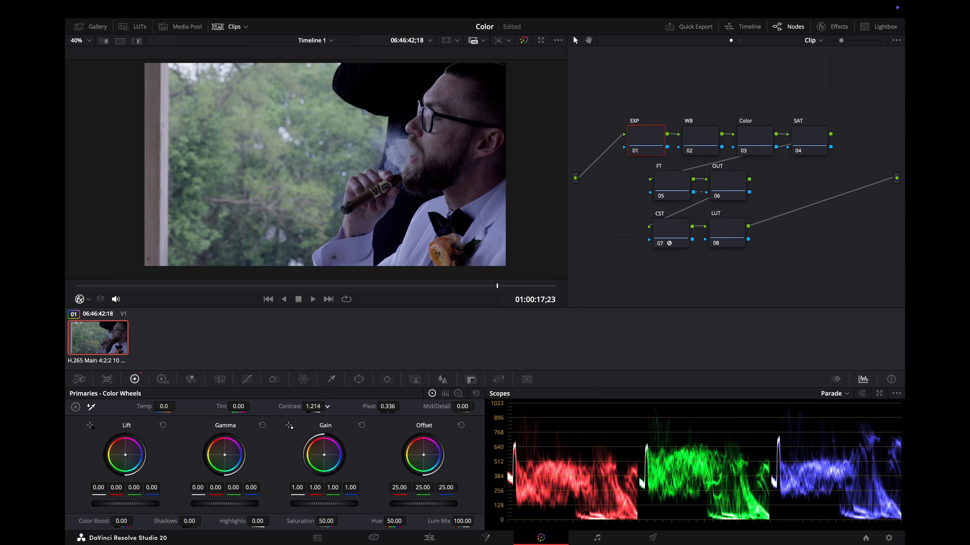
pyautogui.moveTo(328, 407); pyautogui.dragTo(327, 406)
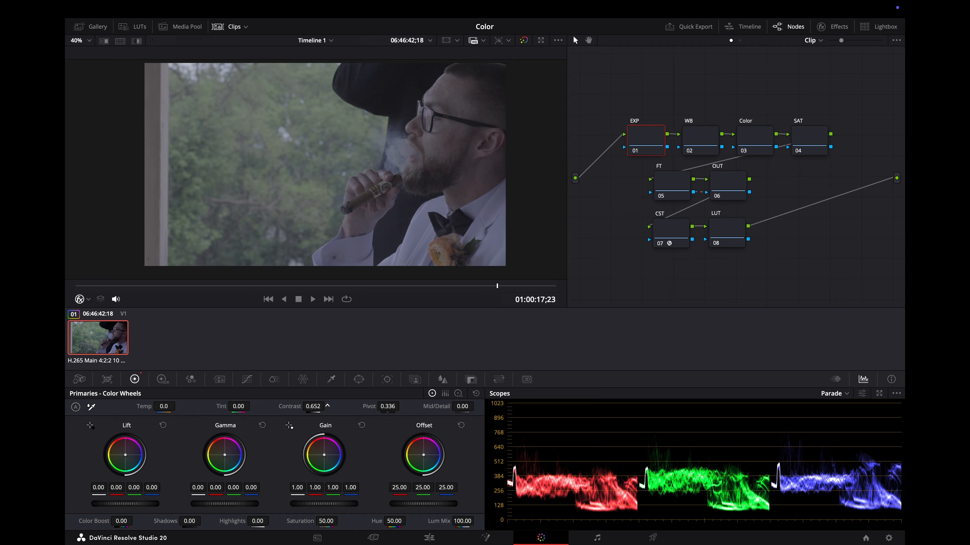
pyautogui.moveTo(327, 406); pyautogui.dragTo(327, 406)
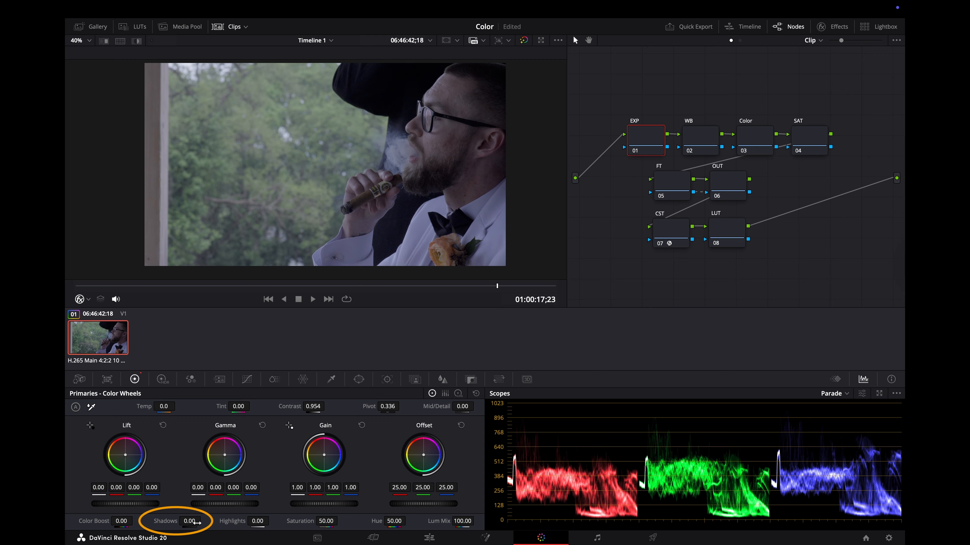
# Try lifting and lowering the EXP node's shadows, settling on a value of -7.50
pyautogui.moveTo(206, 521); pyautogui.dragTo(204, 521)
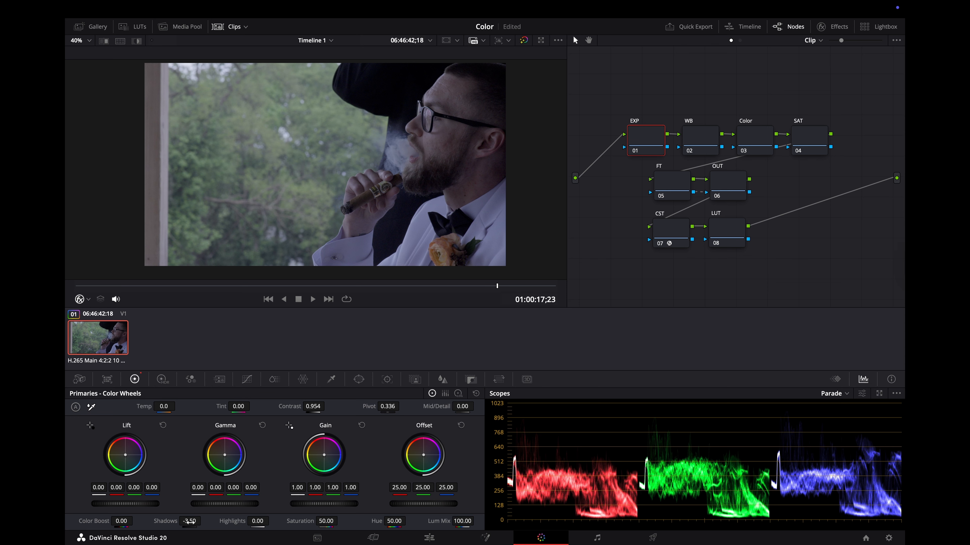
pyautogui.moveTo(189, 522); pyautogui.dragTo(203, 521)
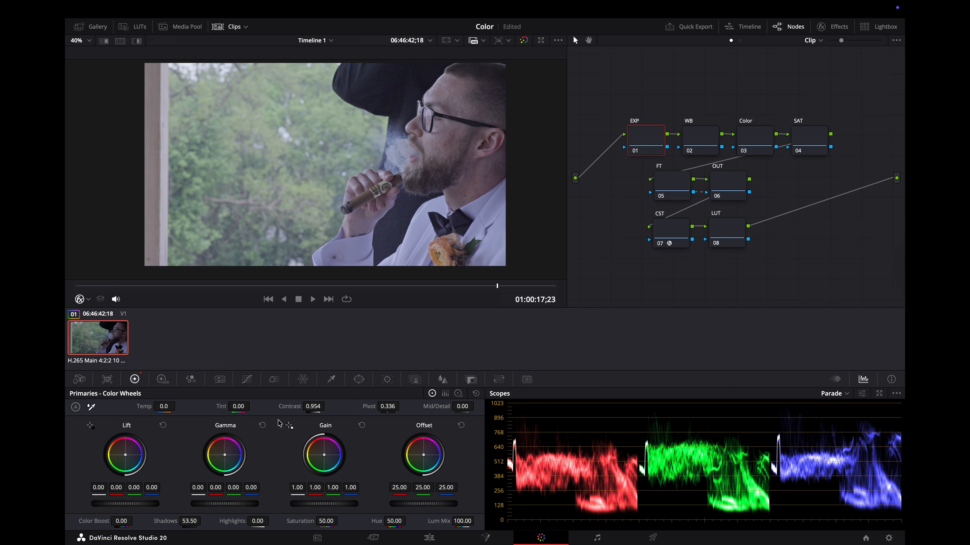
pyautogui.moveTo(203, 520); pyautogui.dragTo(204, 521)
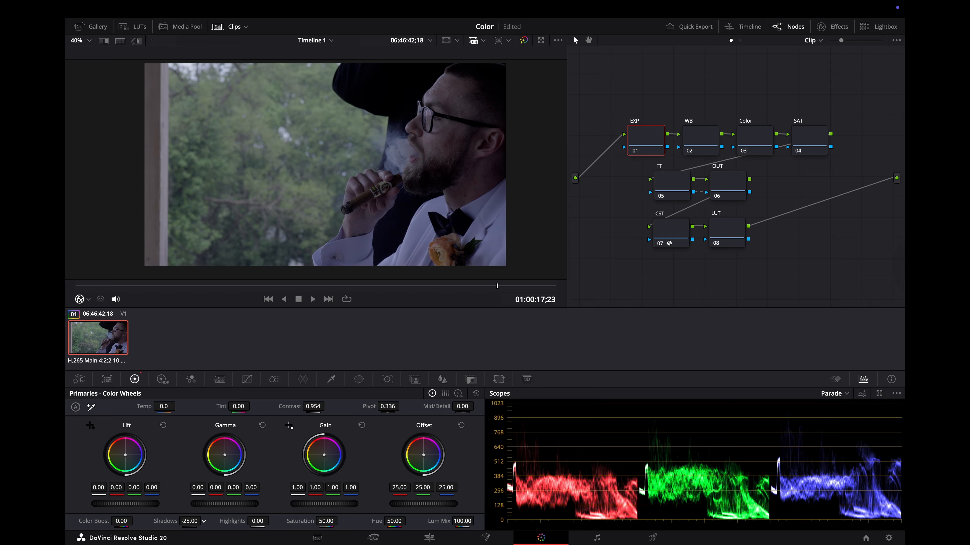
pyautogui.moveTo(203, 520); pyautogui.dragTo(204, 521)
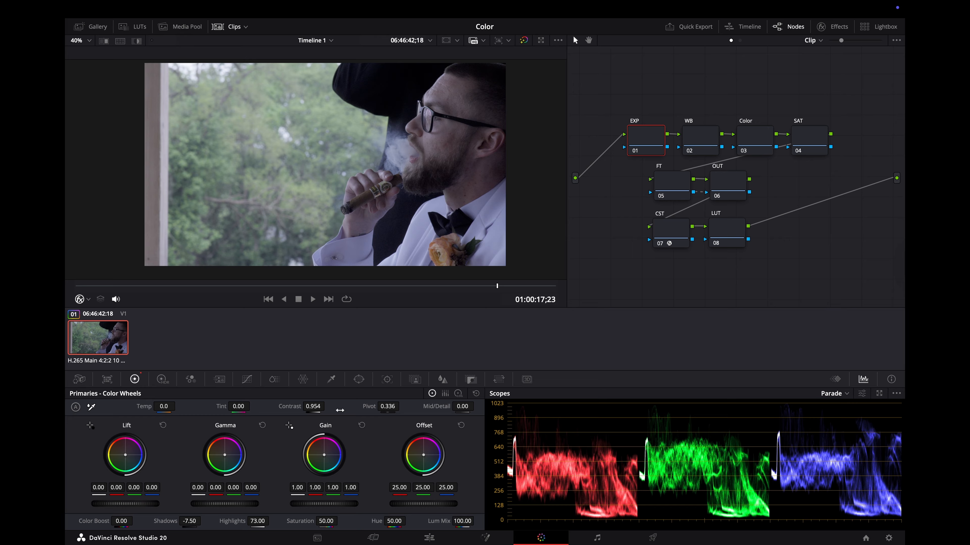
# Adjust the EXP node's highlights while watching the parade scope, settling on 69.50
pyautogui.moveTo(271, 521)
pyautogui.mouseDown()
pyautogui.moveTo(260, 520)
pyautogui.moveTo(276, 520)
pyautogui.mouseUp()
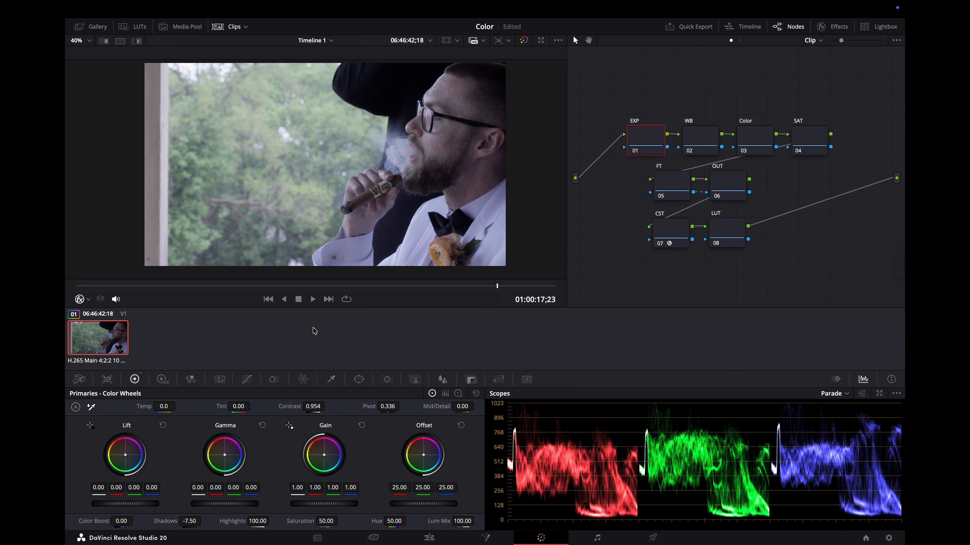
pyautogui.moveTo(267, 521)
pyautogui.mouseDown()
pyautogui.moveTo(257, 520)
pyautogui.moveTo(272, 520)
pyautogui.mouseUp()
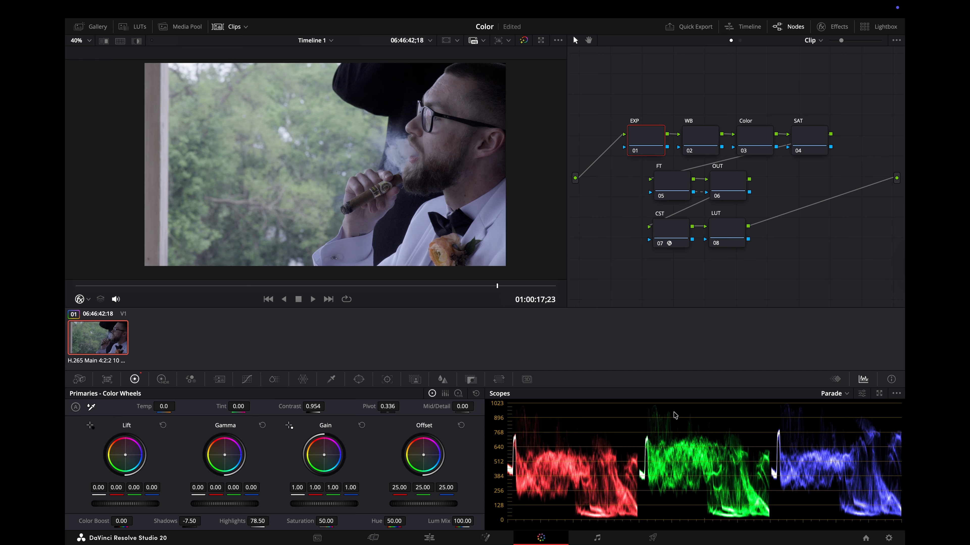
pyautogui.moveTo(258, 520); pyautogui.dragTo(282, 521)
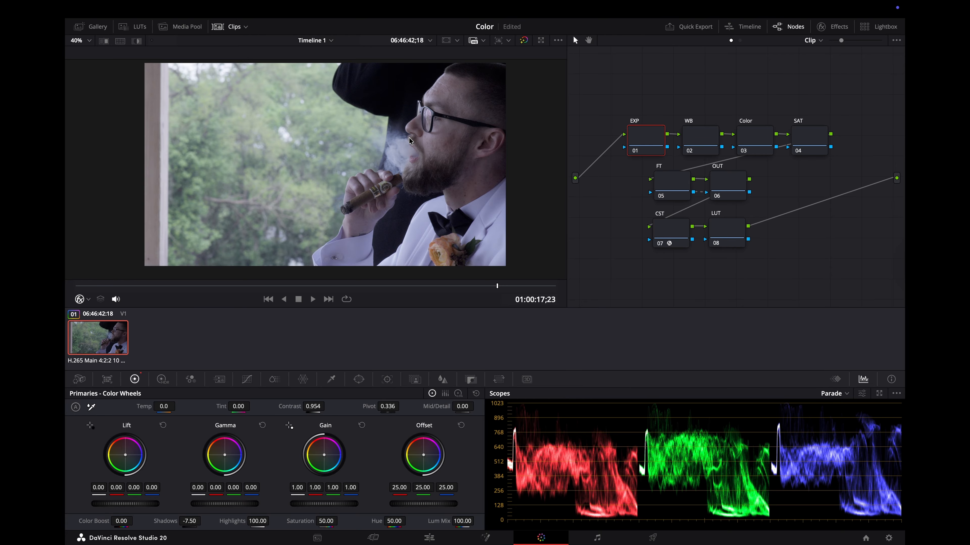
pyautogui.moveTo(257, 521); pyautogui.dragTo(202, 521)
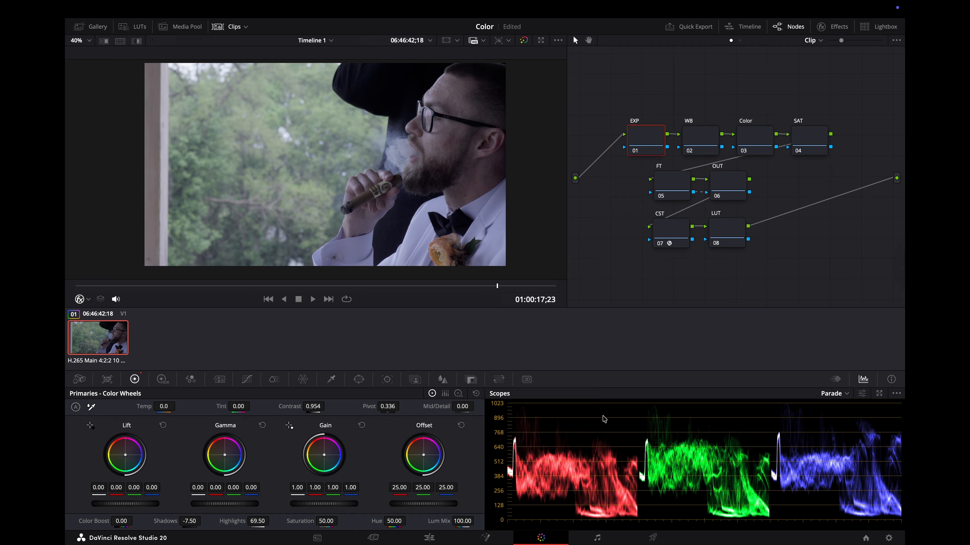
# White balance the WB node by sampling the bright area beside the wooden post, and set the temperature to 187.2
pyautogui.click(694, 141)
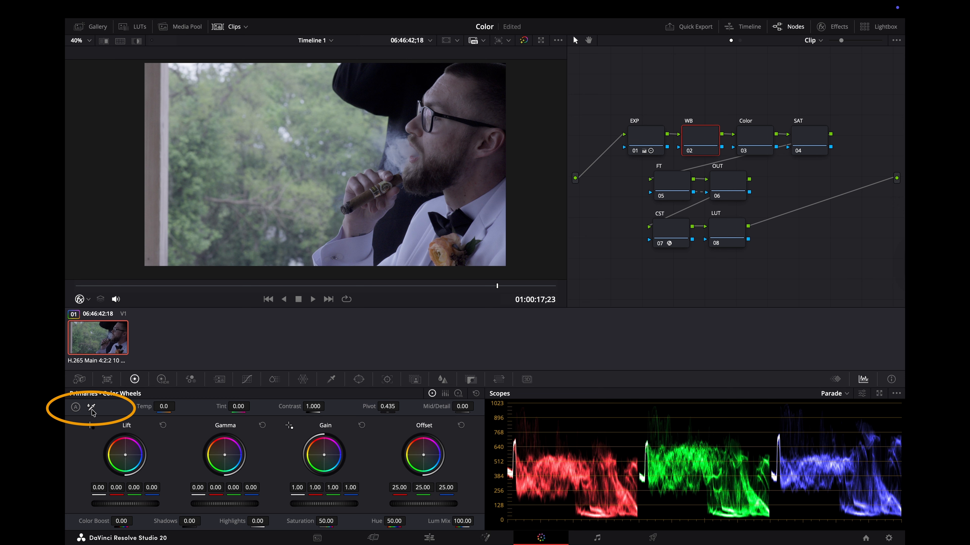
pyautogui.click(92, 411)
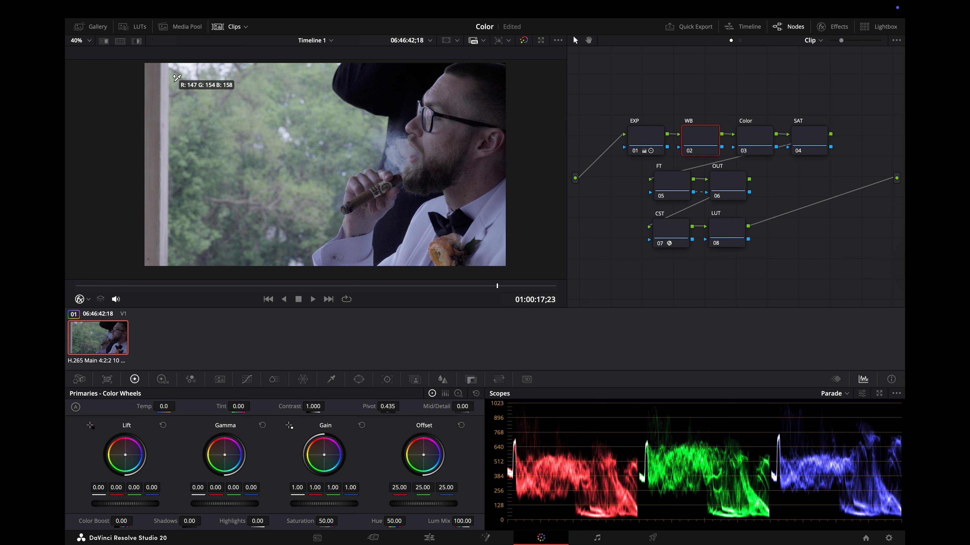
pyautogui.click(186, 65)
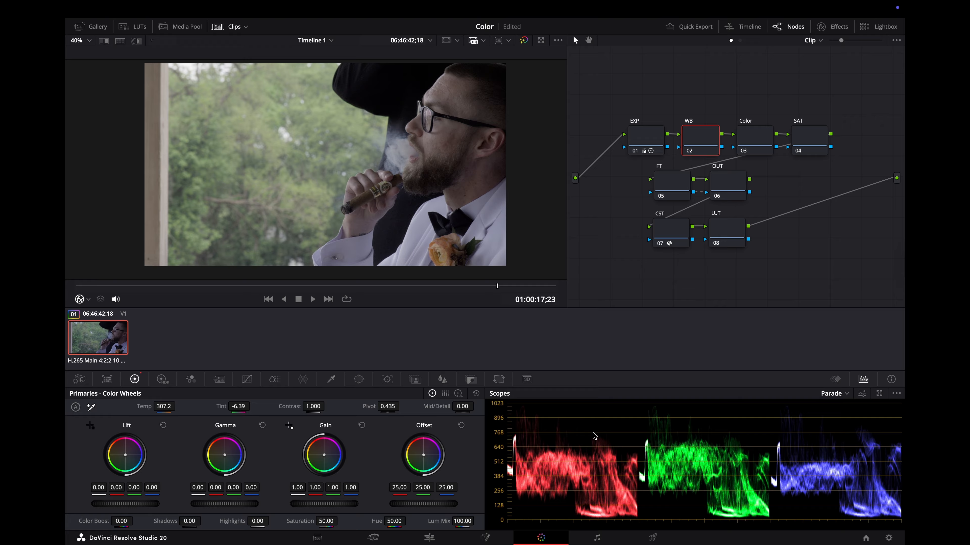
pyautogui.moveTo(163, 406); pyautogui.dragTo(159, 407)
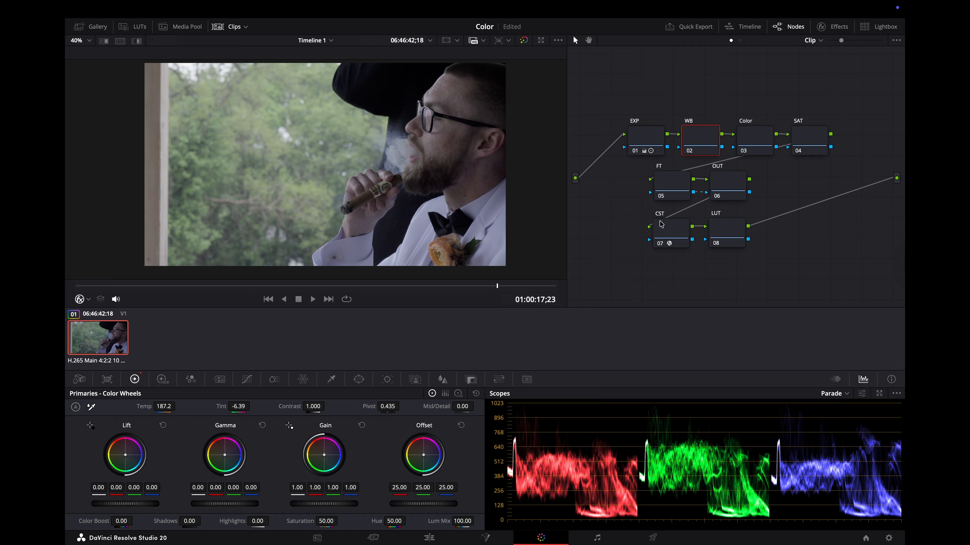
# In the Color node's ColorSlice, set the skin saturation to 1.61 and its density to -0.25, and raise red saturation to 1.16
pyautogui.click(750, 140)
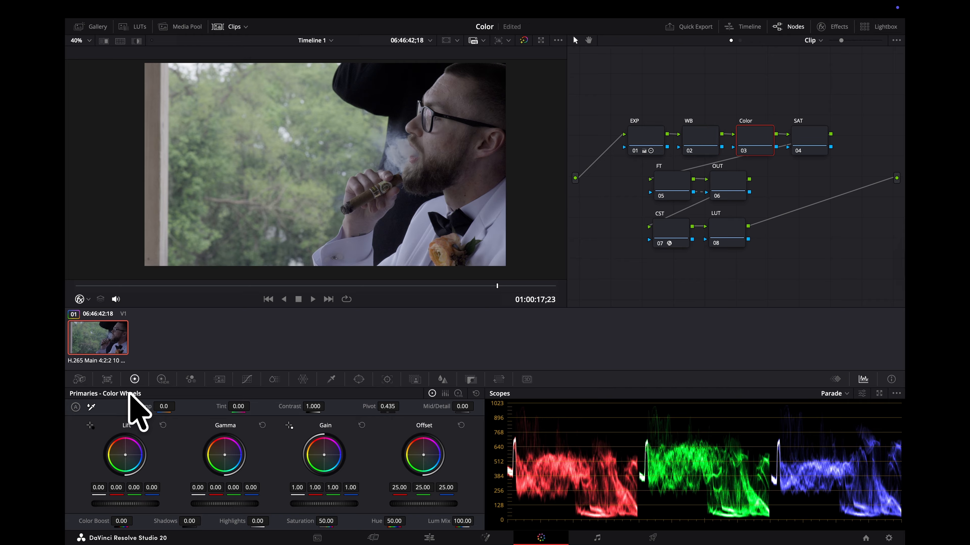
pyautogui.click(274, 382)
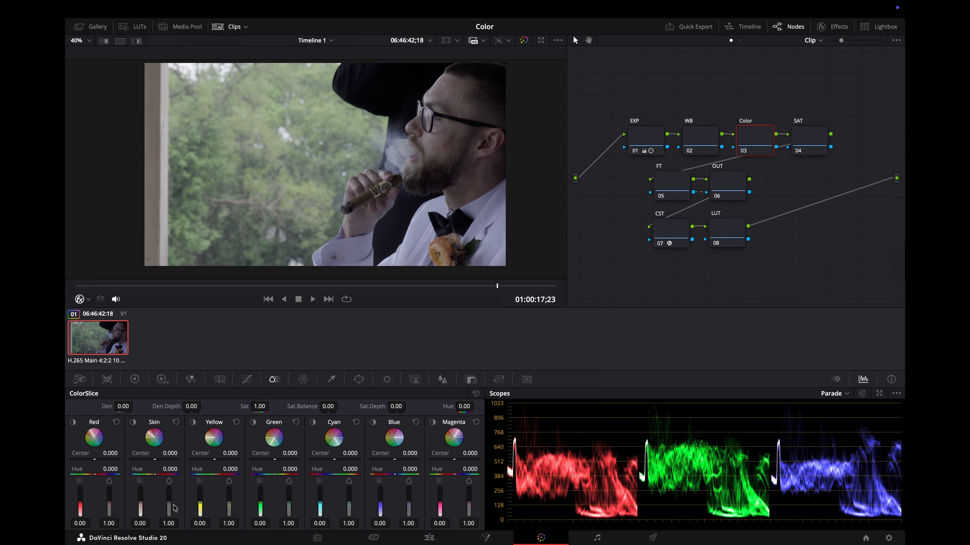
pyautogui.moveTo(168, 523)
pyautogui.mouseDown()
pyautogui.moveTo(182, 523)
pyautogui.moveTo(169, 505)
pyautogui.mouseUp()
pyautogui.moveTo(169, 505); pyautogui.dragTo(169, 493)
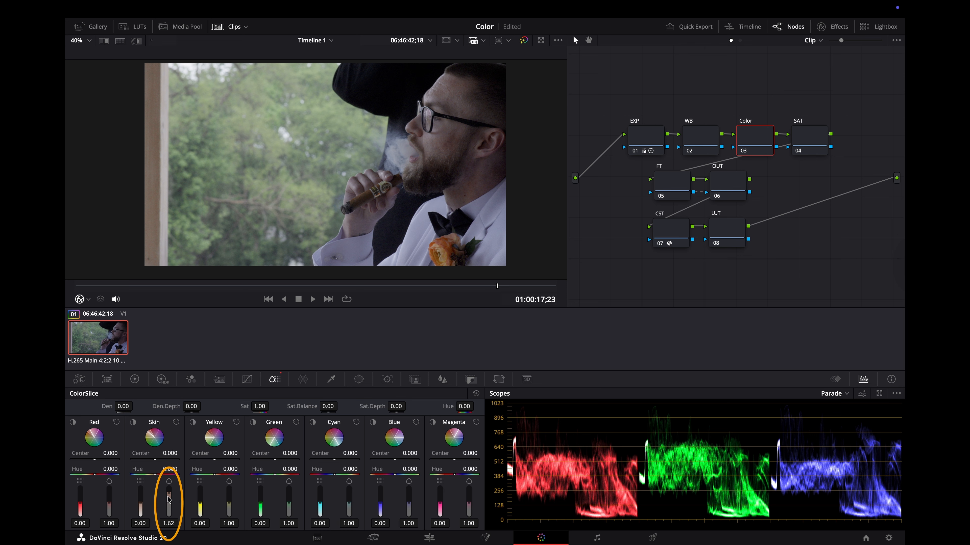
pyautogui.moveTo(169, 497)
pyautogui.mouseDown()
pyautogui.moveTo(143, 501)
pyautogui.moveTo(140, 488)
pyautogui.moveTo(141, 513)
pyautogui.mouseUp()
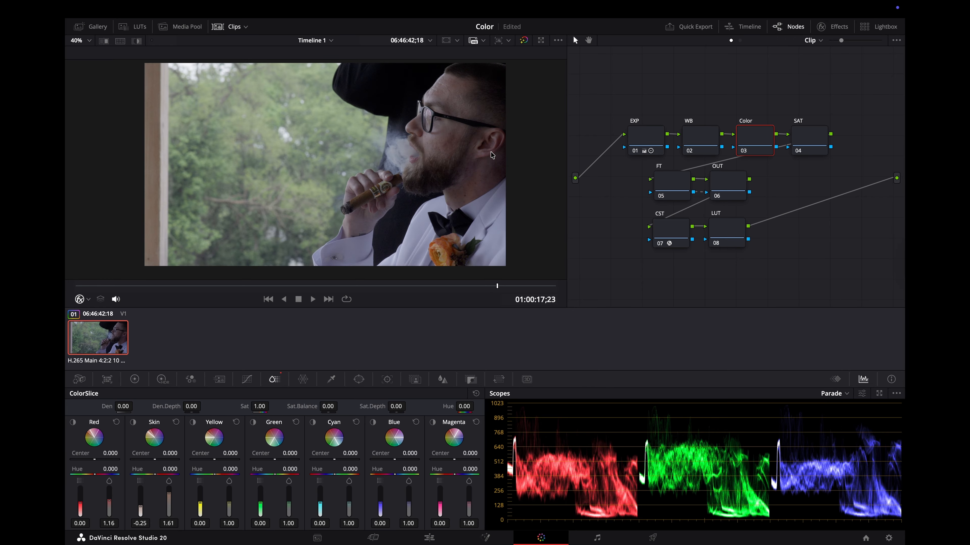
# Test stronger red saturation on a close-up of the man's face, then set it to 1.05 and fit the whole frame
pyautogui.scroll(5, 492, 149)
pyautogui.scroll(4, 489, 149)
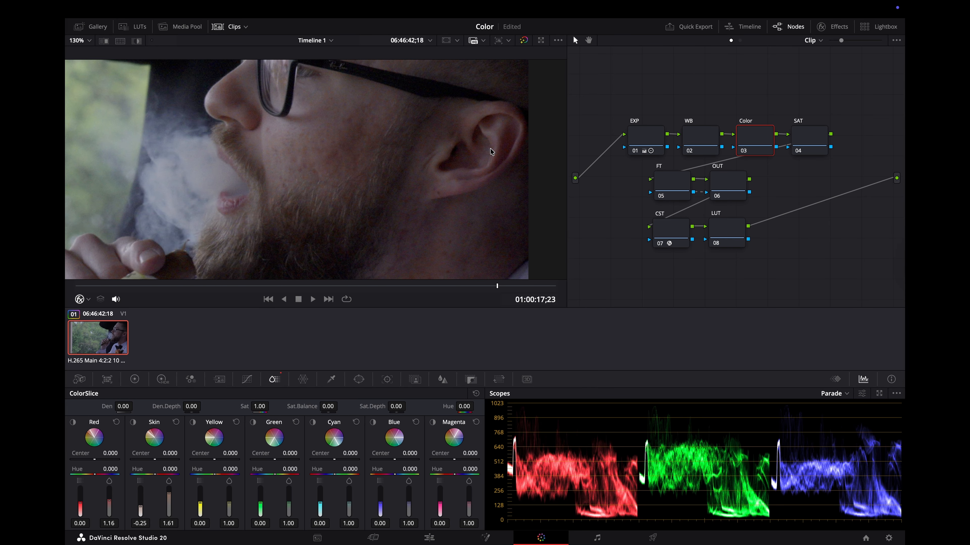
pyautogui.scroll(2, 517, 143)
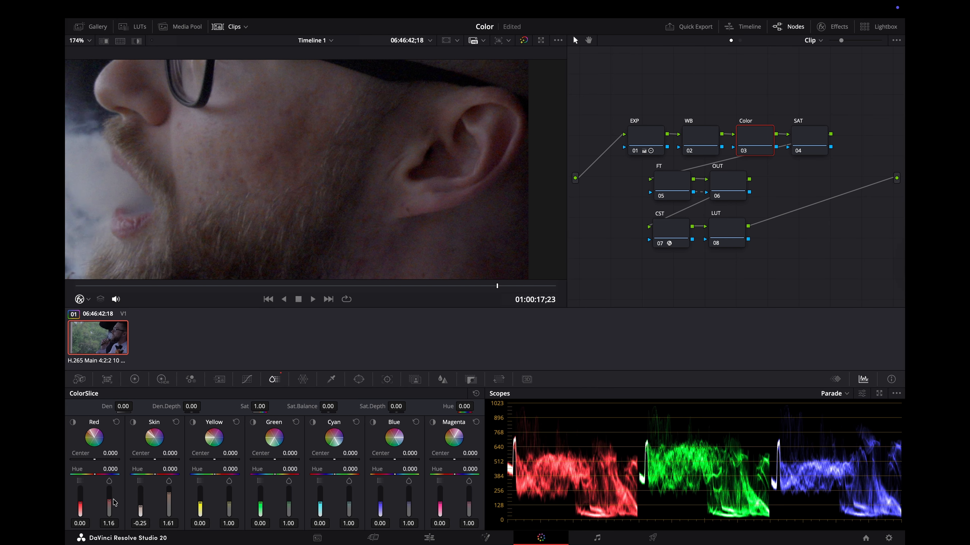
pyautogui.moveTo(109, 499); pyautogui.dragTo(108, 492)
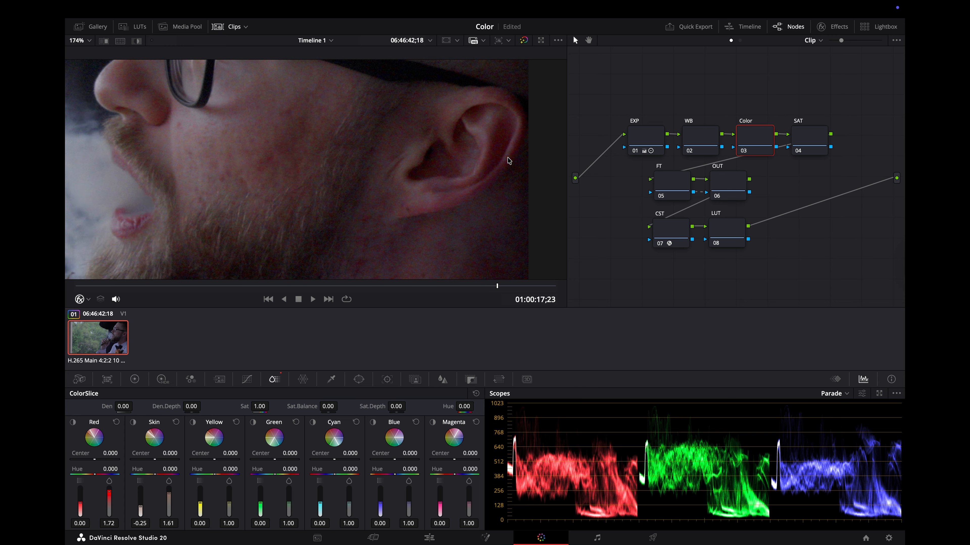
pyautogui.moveTo(109, 492); pyautogui.dragTo(109, 497)
pyautogui.hotkey('shift', 'z')
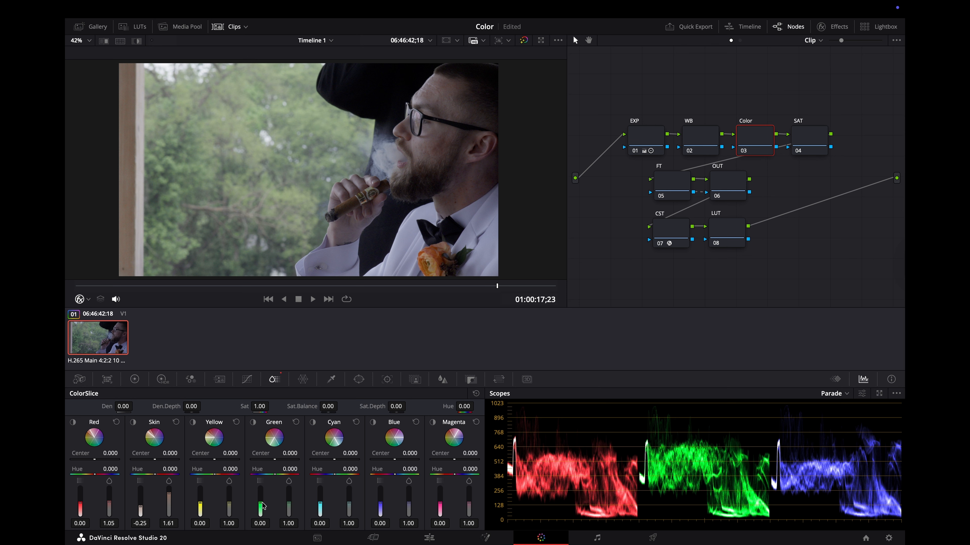
# Set the ColorSlice green density to 0.80, center to -0.008 and saturation to 1.40, and moderately raise the yellow saturation
pyautogui.moveTo(261, 506)
pyautogui.mouseDown()
pyautogui.moveTo(261, 489)
pyautogui.moveTo(288, 493)
pyautogui.moveTo(288, 504)
pyautogui.moveTo(289, 492)
pyautogui.mouseUp()
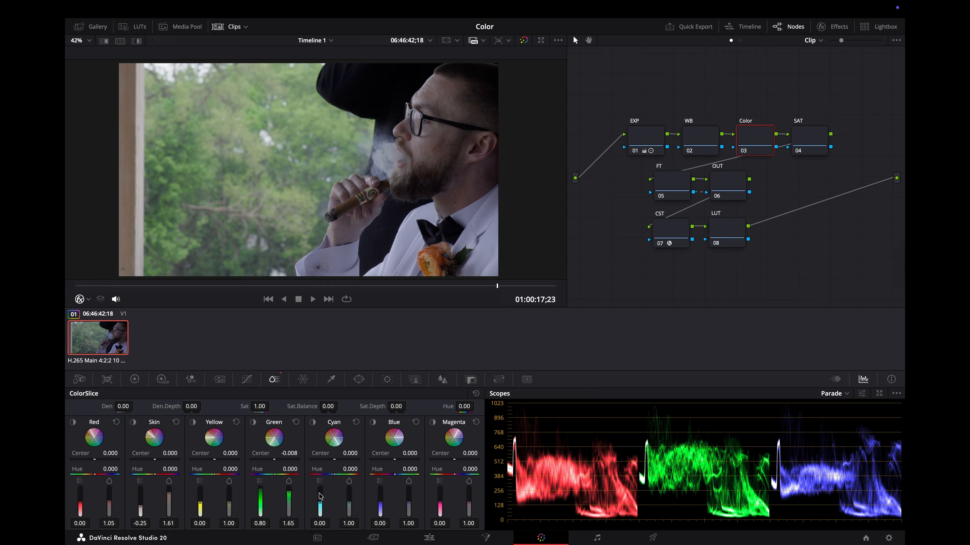
pyautogui.moveTo(293, 490); pyautogui.dragTo(292, 497)
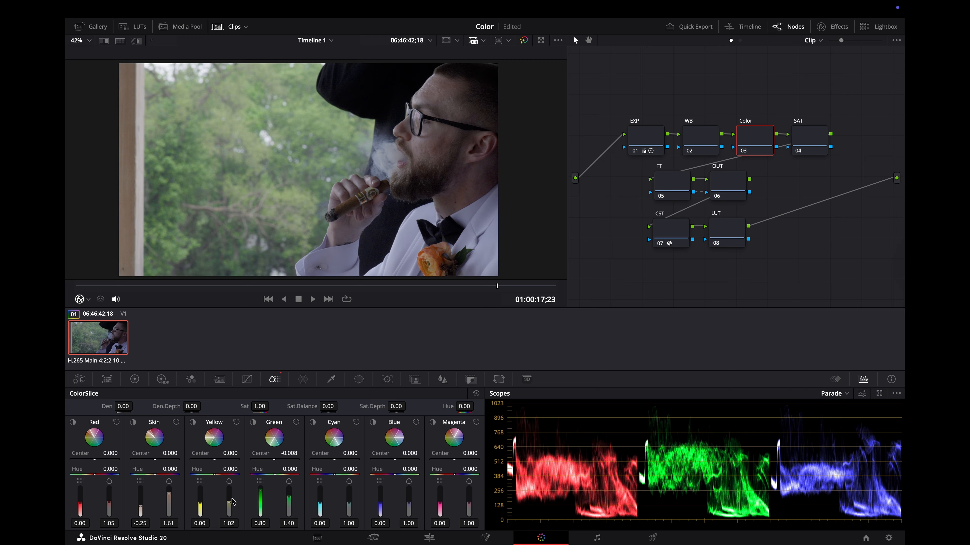
pyautogui.moveTo(231, 505); pyautogui.dragTo(229, 492)
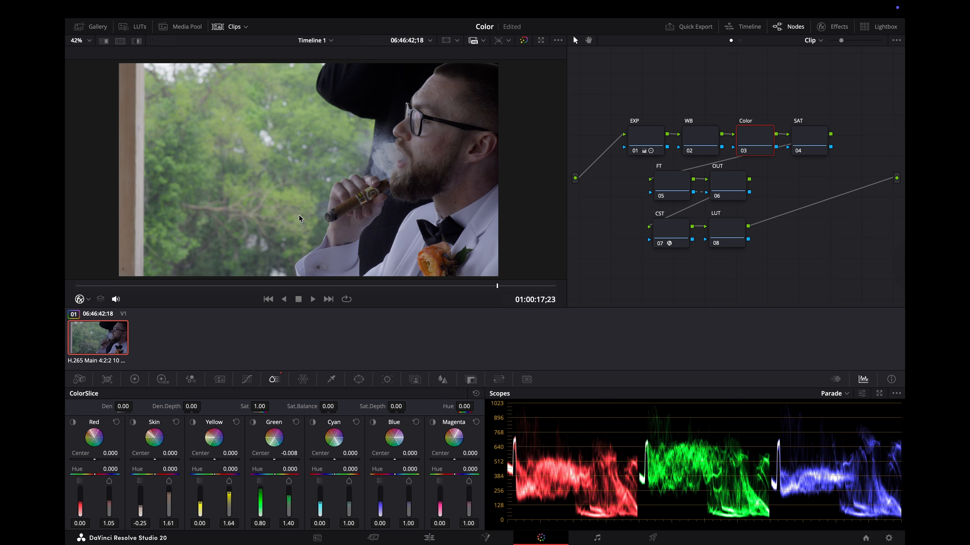
pyautogui.moveTo(229, 493); pyautogui.dragTo(229, 496)
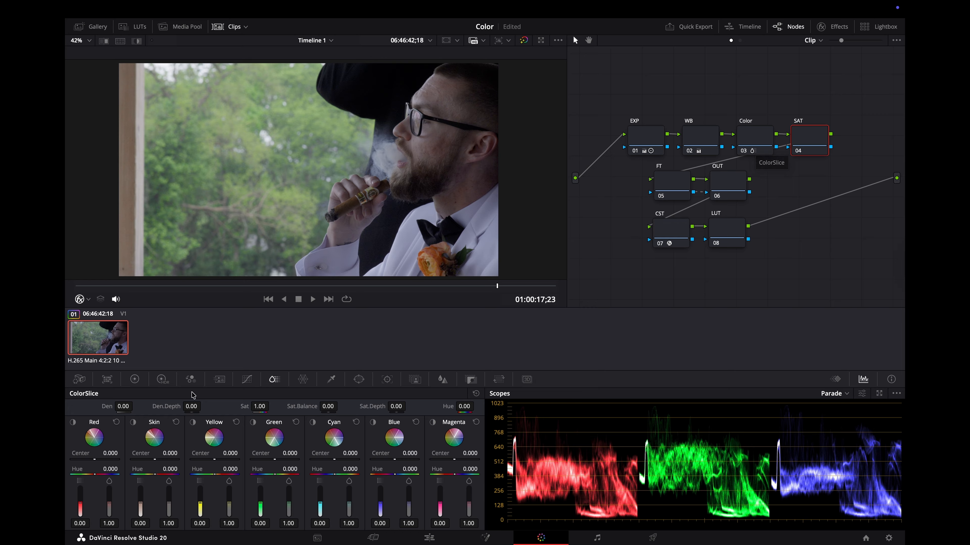
# Show the primaries color wheels for the SAT node and check its color space and channel options
pyautogui.click(134, 379)
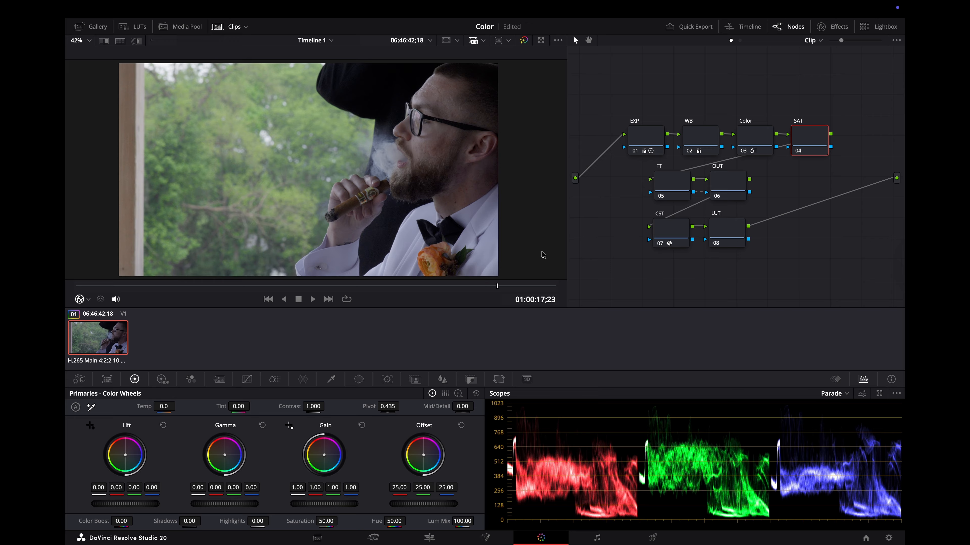
pyautogui.rightClick(812, 133)
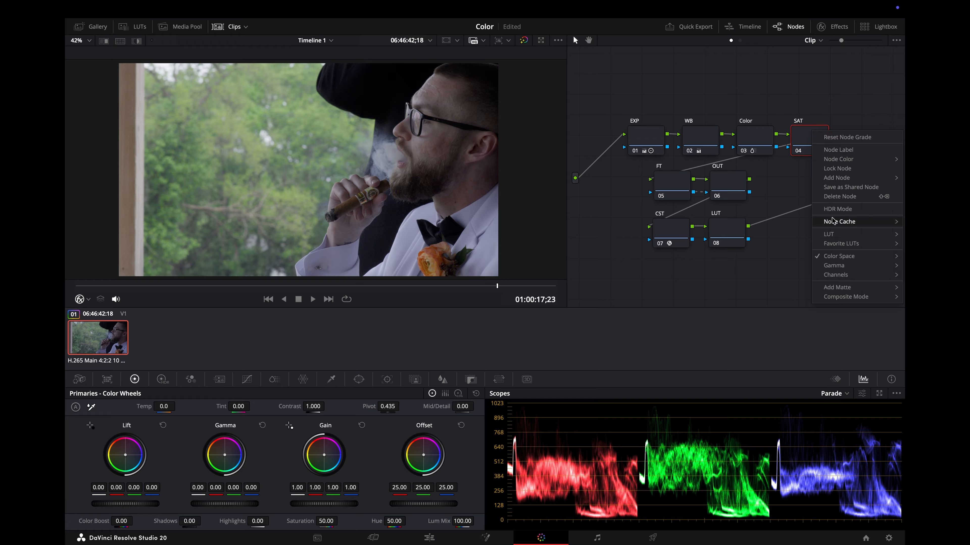
pyautogui.moveTo(838, 256)
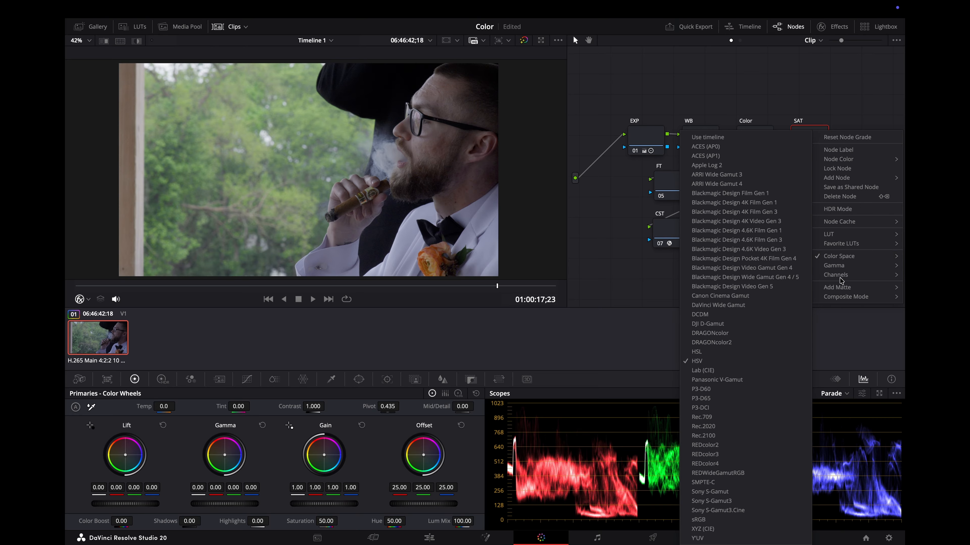
pyautogui.moveTo(840, 274)
pyautogui.click(586, 295)
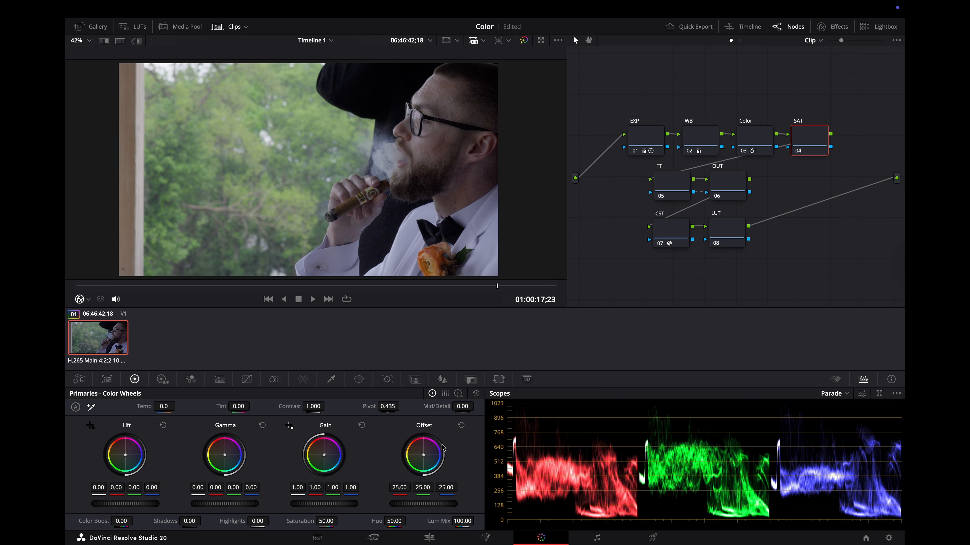
# Push the SAT node's offset to 46.45 and inspect the man's face up close for color artifacts
pyautogui.moveTo(418, 505); pyautogui.dragTo(458, 505)
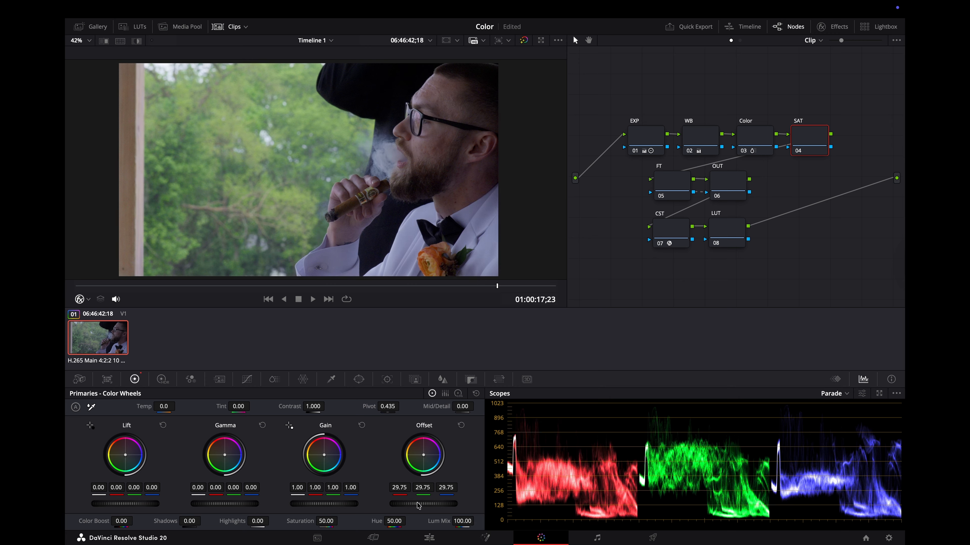
pyautogui.moveTo(423, 504); pyautogui.dragTo(553, 503)
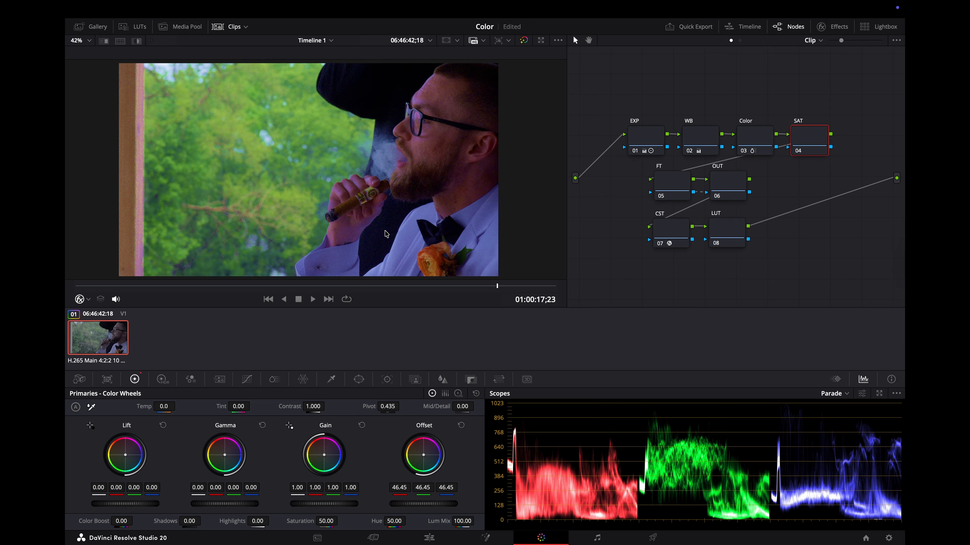
pyautogui.scroll(-1, 423, 122)
pyautogui.scroll(8, 422, 132)
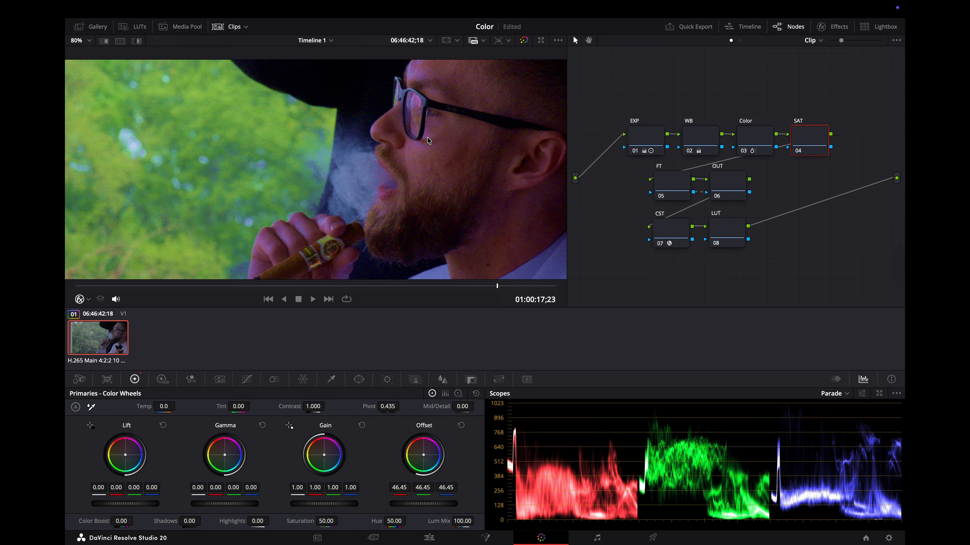
pyautogui.scroll(3, 421, 145)
pyautogui.scroll(-4, 405, 146)
pyautogui.scroll(-4, 382, 183)
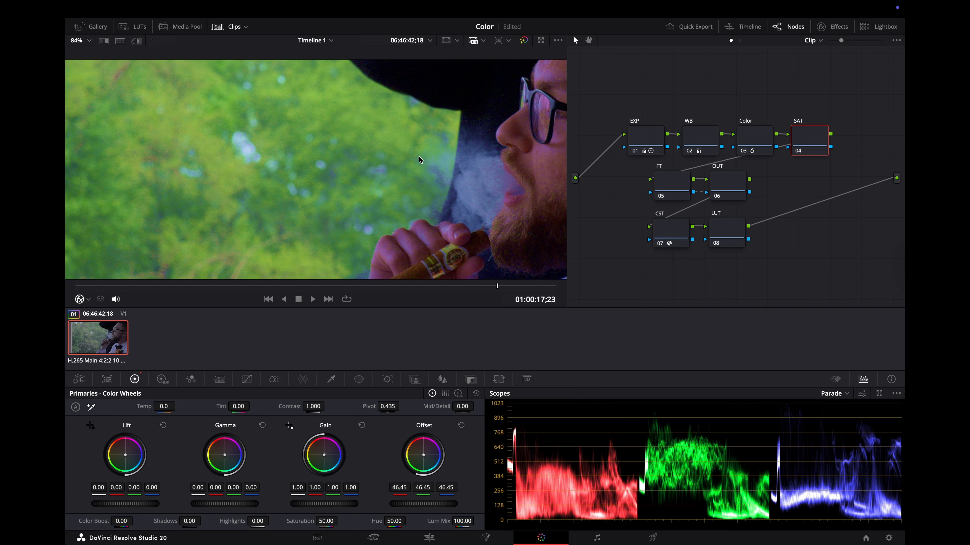
# Examine the window frame's edge up close for color noise and set the SAT node's offset to 29.50
pyautogui.scroll(7, 245, 111)
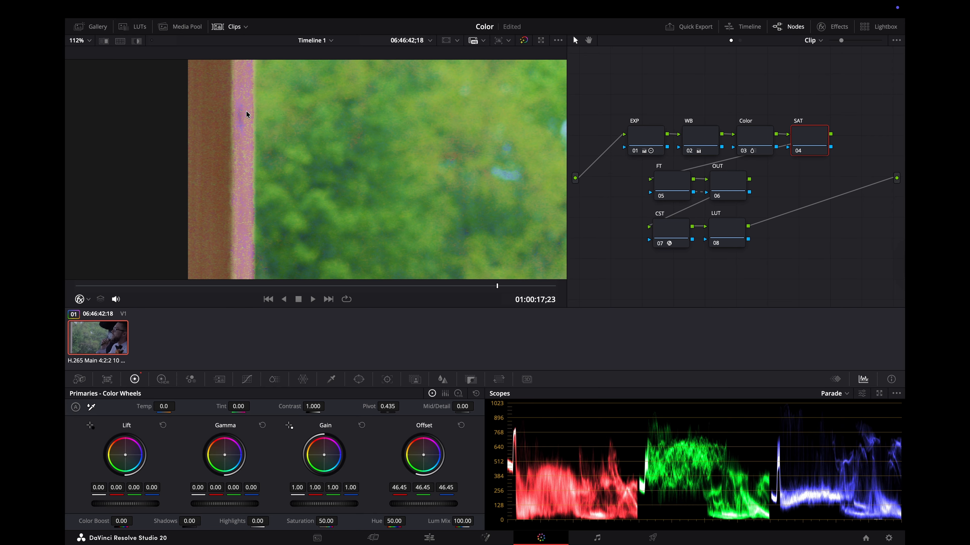
pyautogui.scroll(-6, 255, 139)
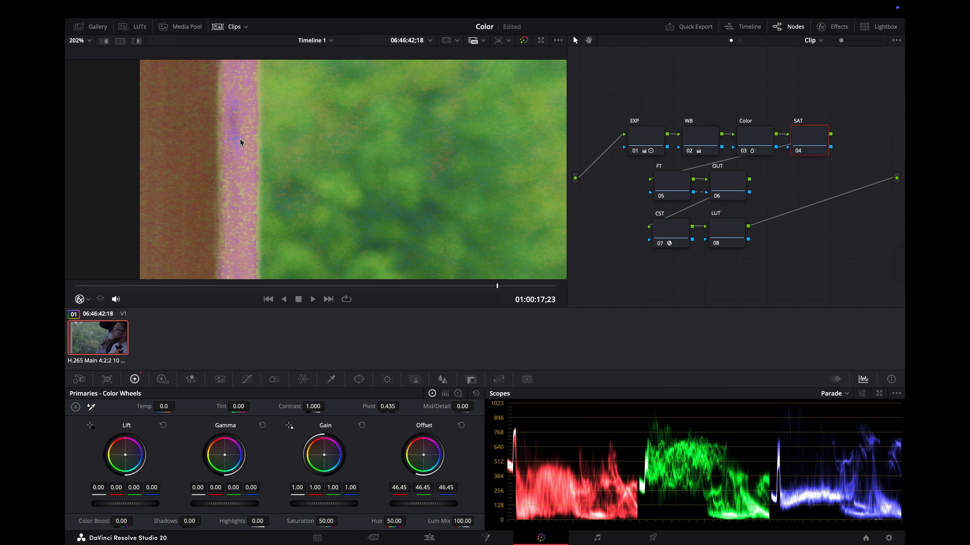
pyautogui.scroll(5, 276, 173)
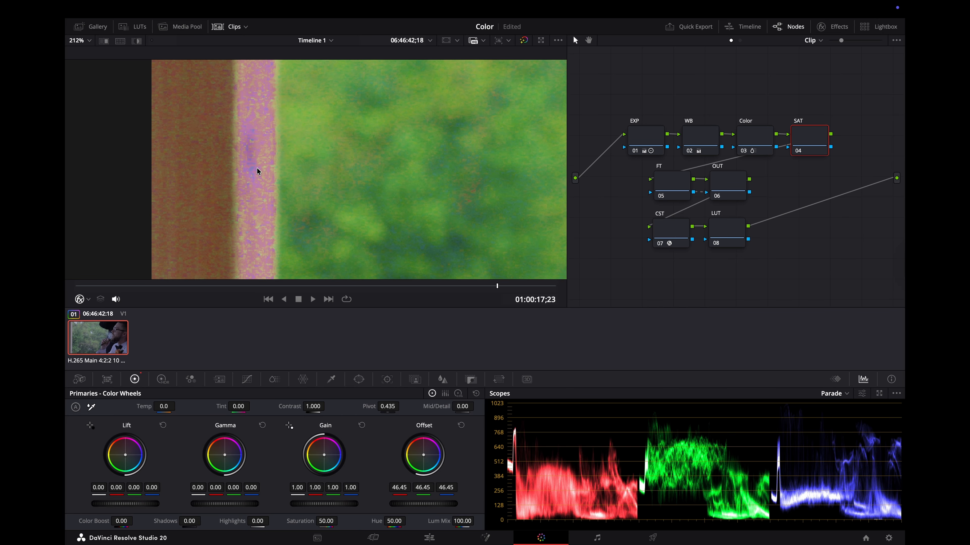
pyautogui.scroll(2, 256, 152)
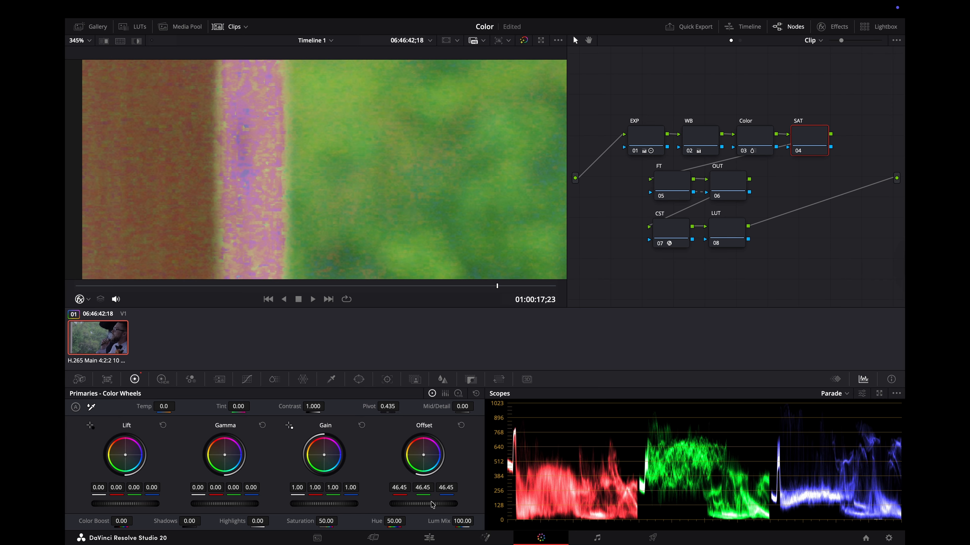
pyautogui.moveTo(423, 503); pyautogui.dragTo(390, 503)
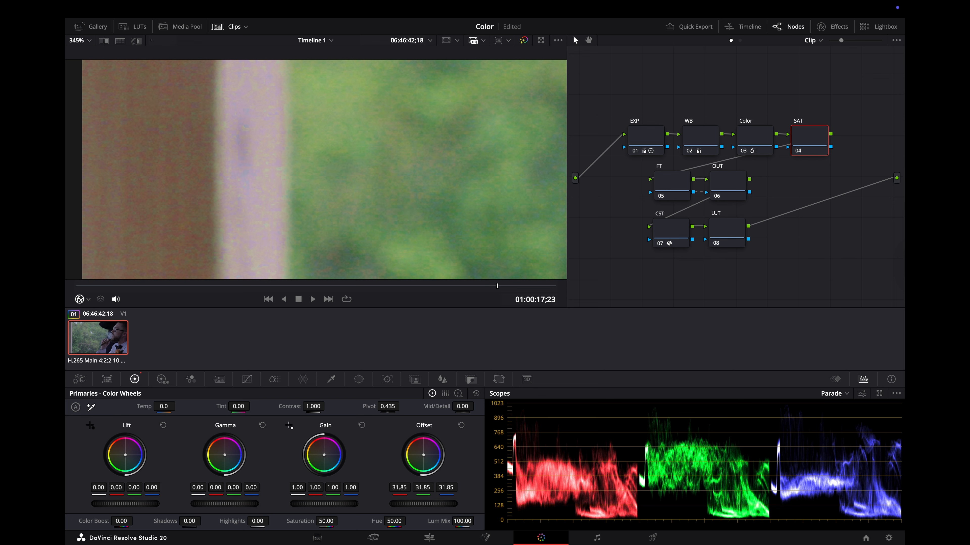
pyautogui.moveTo(391, 504); pyautogui.dragTo(385, 504)
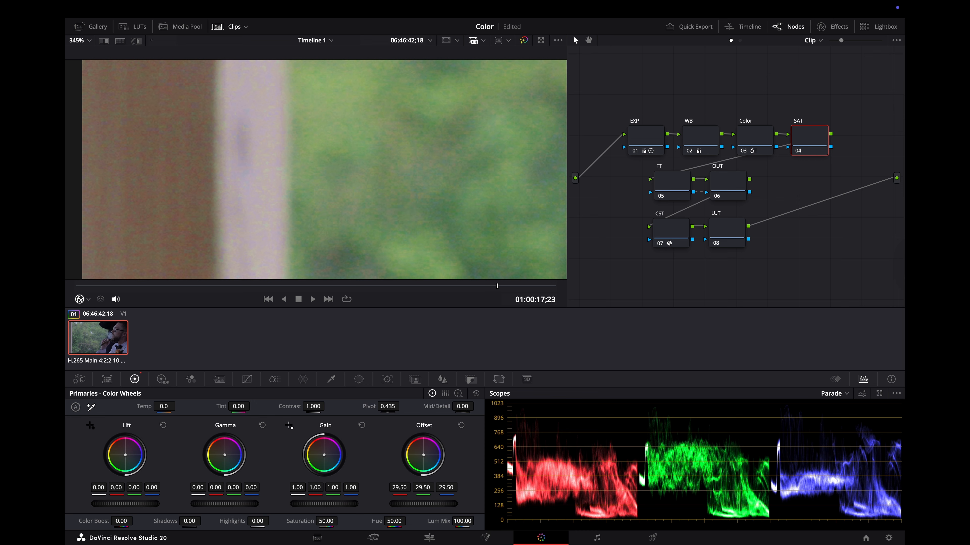
pyautogui.scroll(-5, 330, 155)
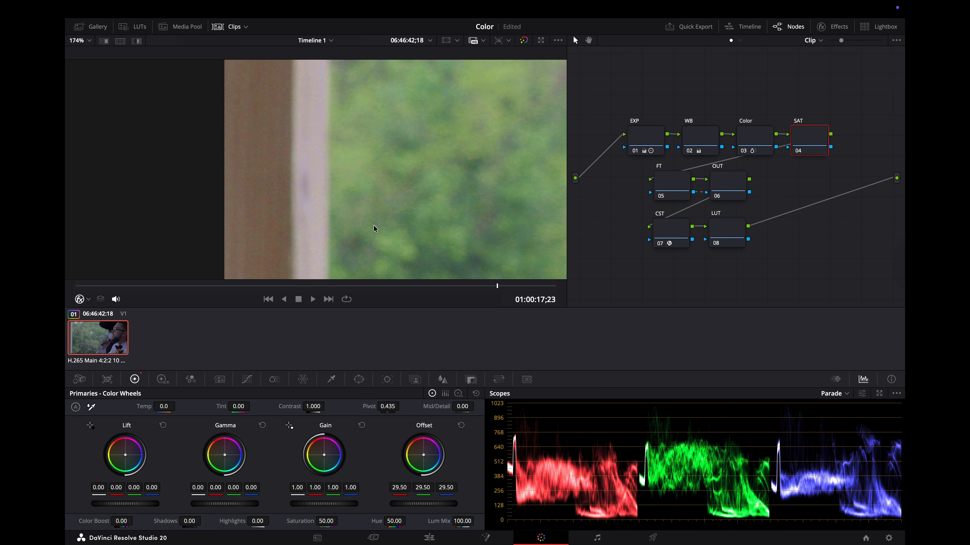
pyautogui.scroll(-5, 374, 228)
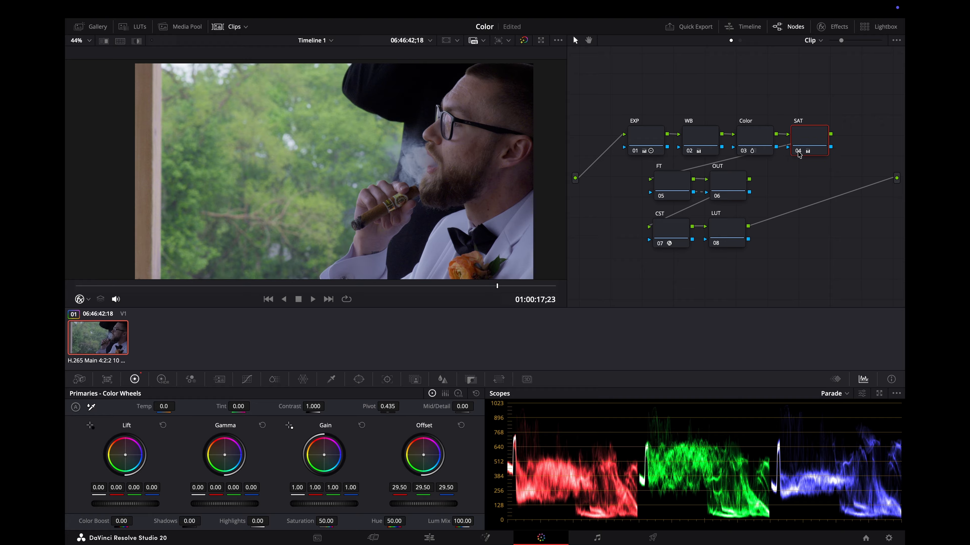
# Compare the picture with the SAT node off and on, and lower the node's contrast to about 0.93
pyautogui.click(798, 151)
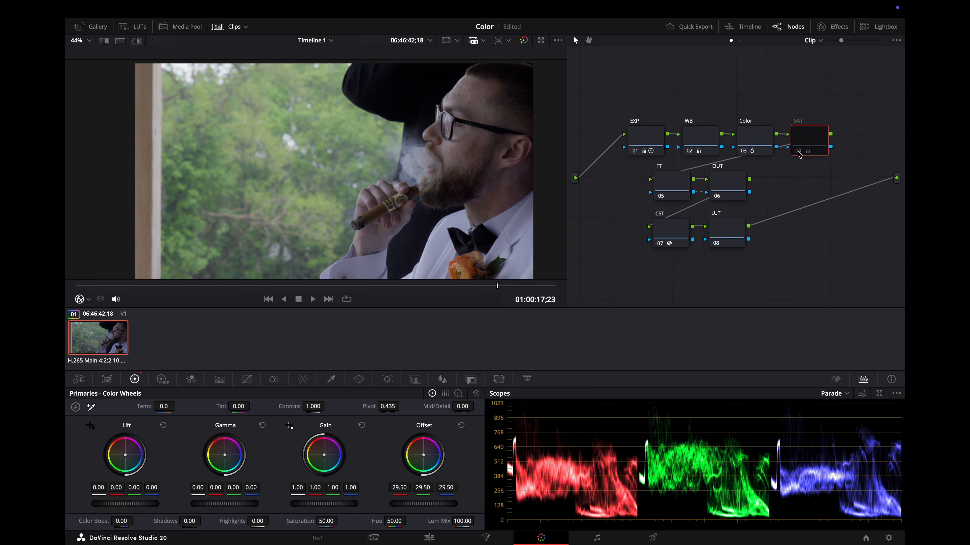
pyautogui.click(798, 151)
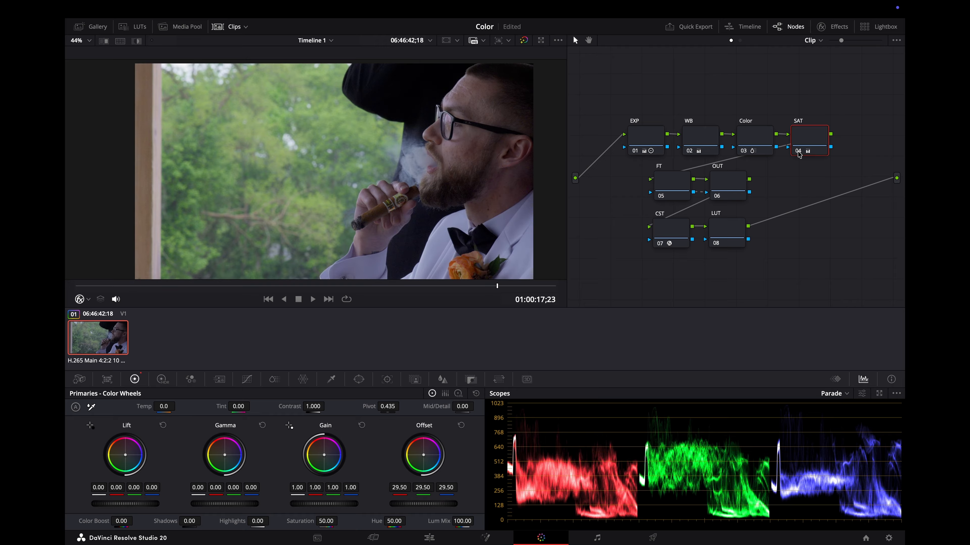
pyautogui.moveTo(314, 407); pyautogui.dragTo(327, 406)
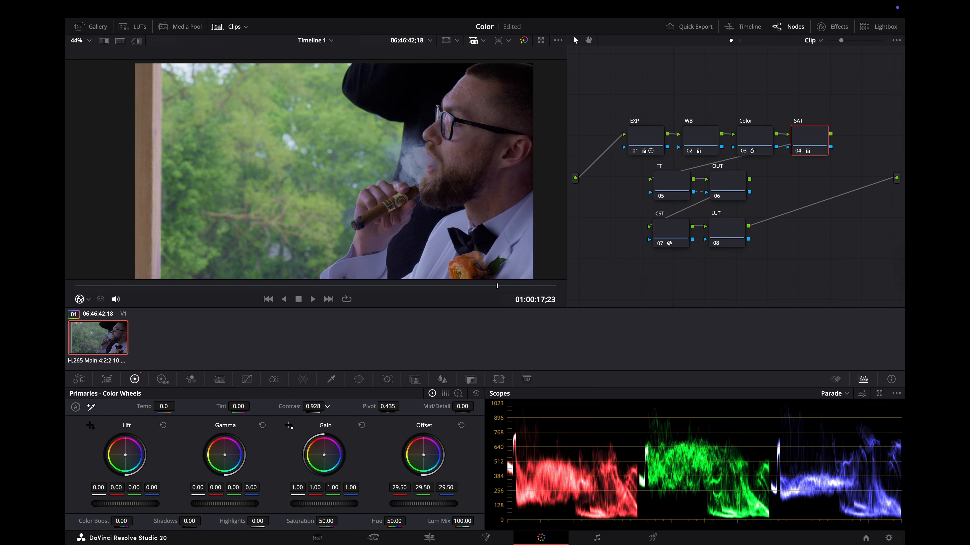
pyautogui.moveTo(327, 406); pyautogui.dragTo(327, 406)
# Add a circular window over the man's face on the FT node, size 39.07, aspect 32.88, rotation 11.34, softness 10.20
pyautogui.click(669, 192)
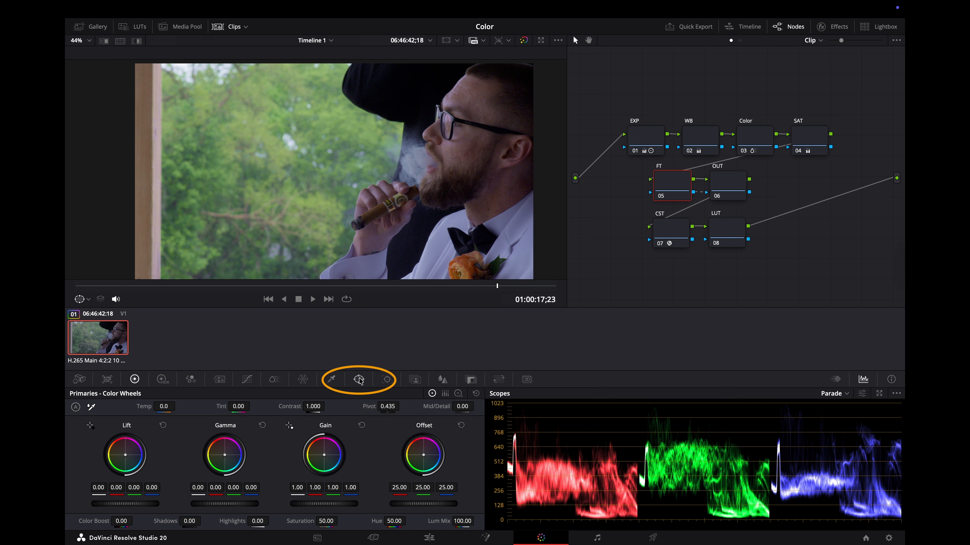
pyautogui.click(359, 380)
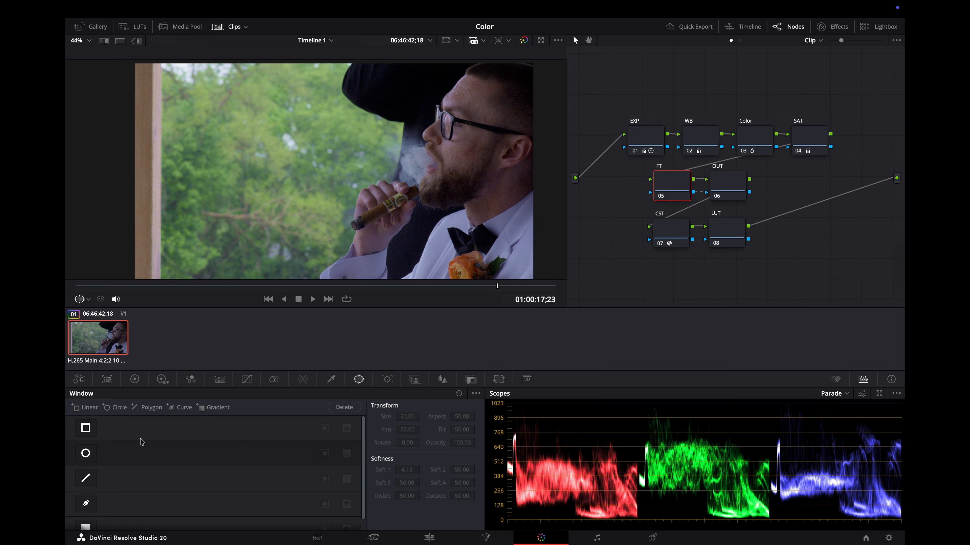
pyautogui.click(86, 454)
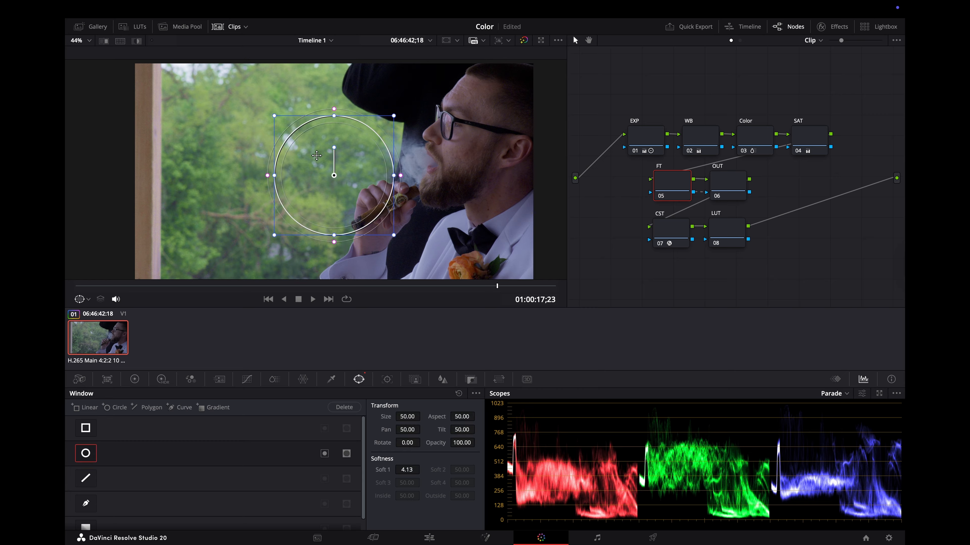
pyautogui.moveTo(334, 171); pyautogui.dragTo(447, 145)
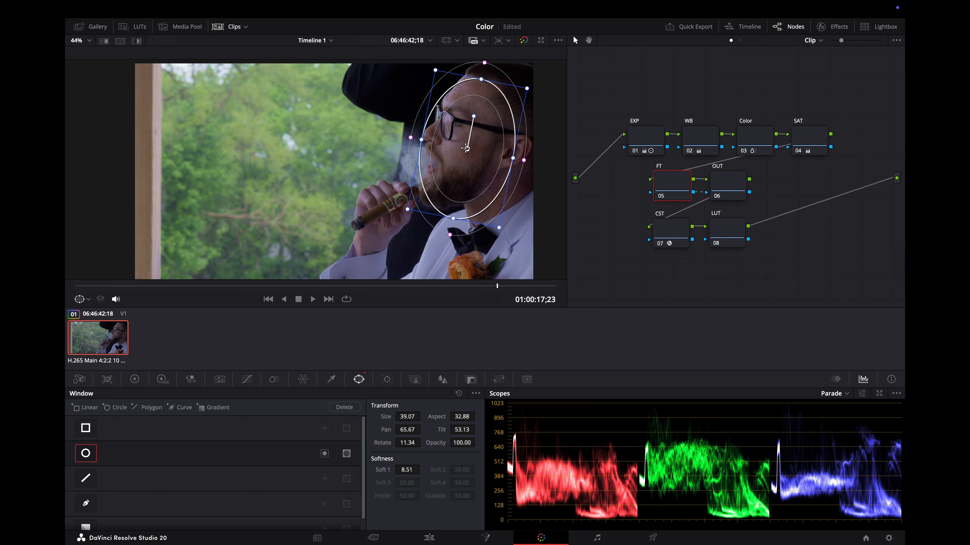
pyautogui.moveTo(466, 150); pyautogui.dragTo(466, 152)
pyautogui.moveTo(525, 162); pyautogui.dragTo(527, 162)
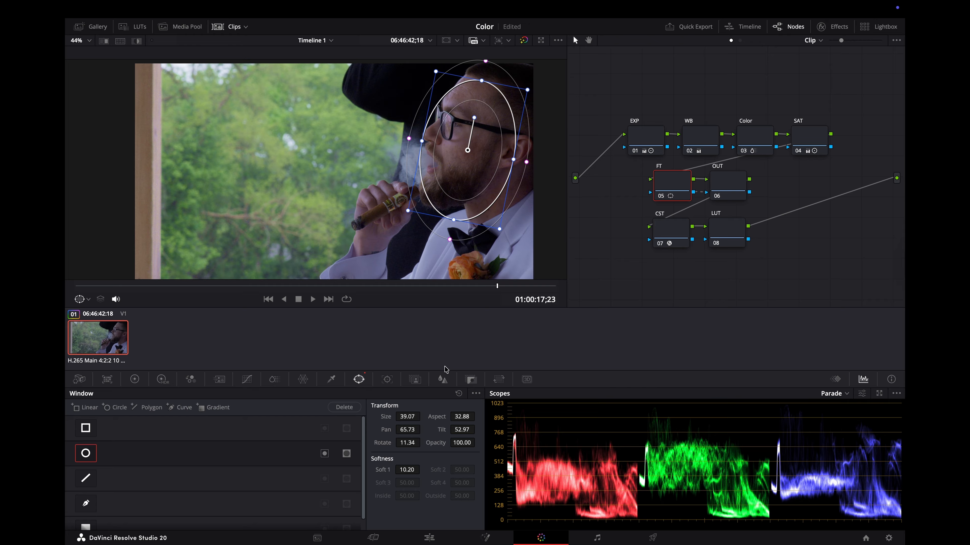
# Track the face window forward and backward through the clip, correct its rotation and position at 01:00:03;56, and track it again
pyautogui.click(386, 380)
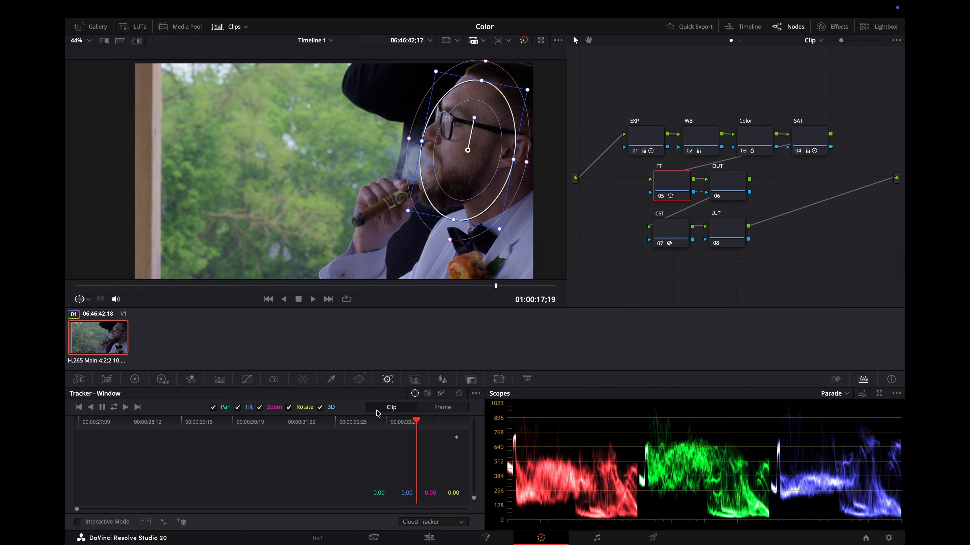
pyautogui.click(114, 408)
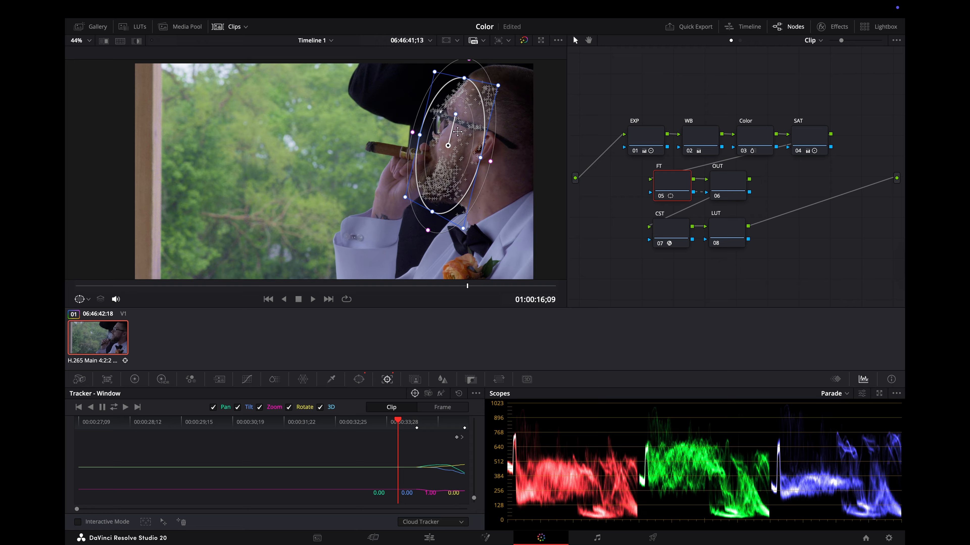
pyautogui.click(160, 427)
pyautogui.moveTo(159, 427); pyautogui.dragTo(155, 427)
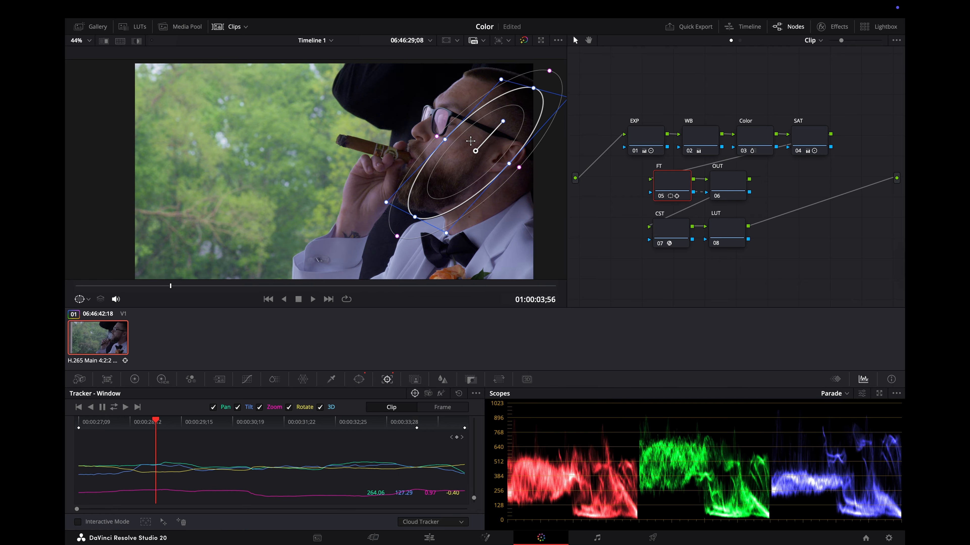
pyautogui.moveTo(503, 122); pyautogui.dragTo(492, 80)
pyautogui.moveTo(473, 115); pyautogui.dragTo(465, 114)
pyautogui.click(116, 408)
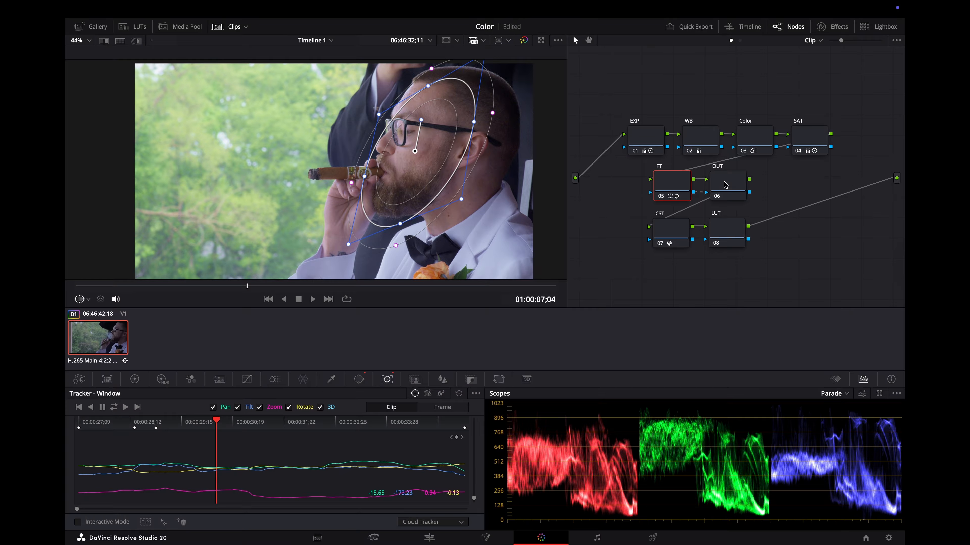
# Pull the custom curve slightly down at its midpoint on the OUT node to darken the image
pyautogui.click(725, 185)
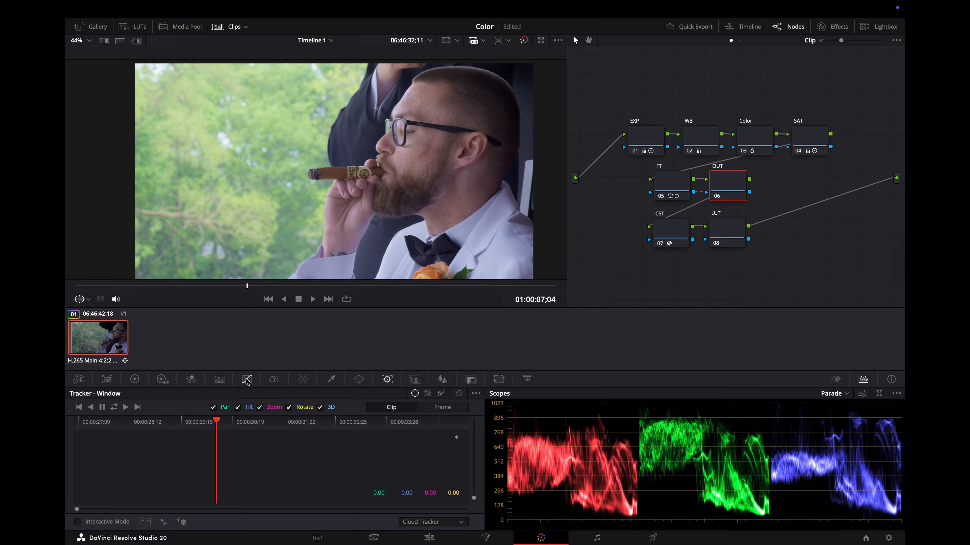
pyautogui.click(247, 379)
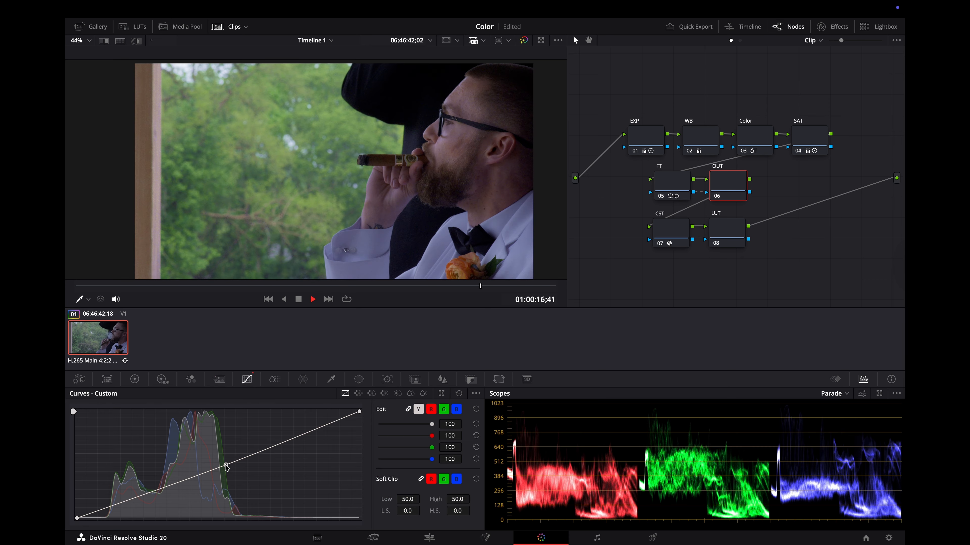
pyautogui.moveTo(226, 468); pyautogui.dragTo(226, 471)
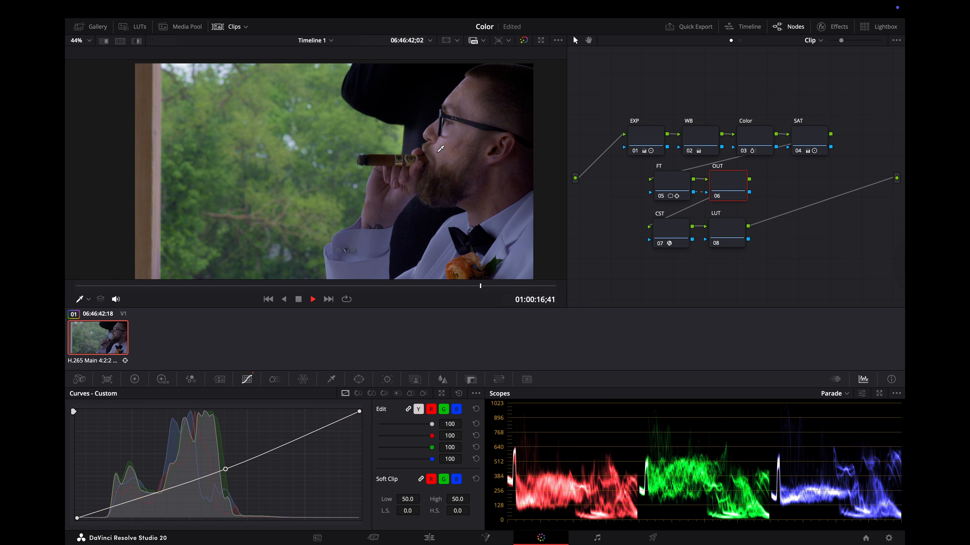
pyautogui.moveTo(728, 186); pyautogui.dragTo(728, 184)
# Show the LUT library for the LUT node and look through the 4EDITORS folder
pyautogui.click(730, 232)
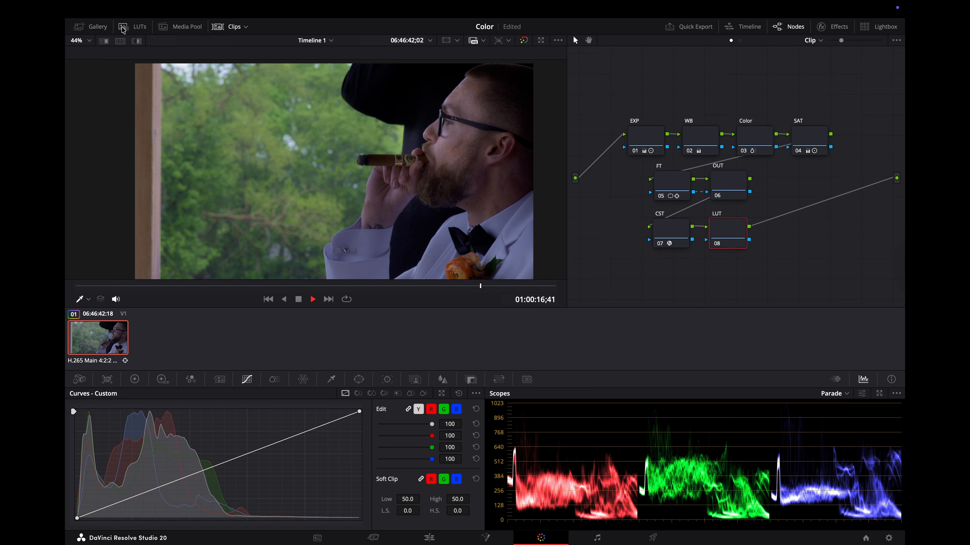
pyautogui.click(127, 31)
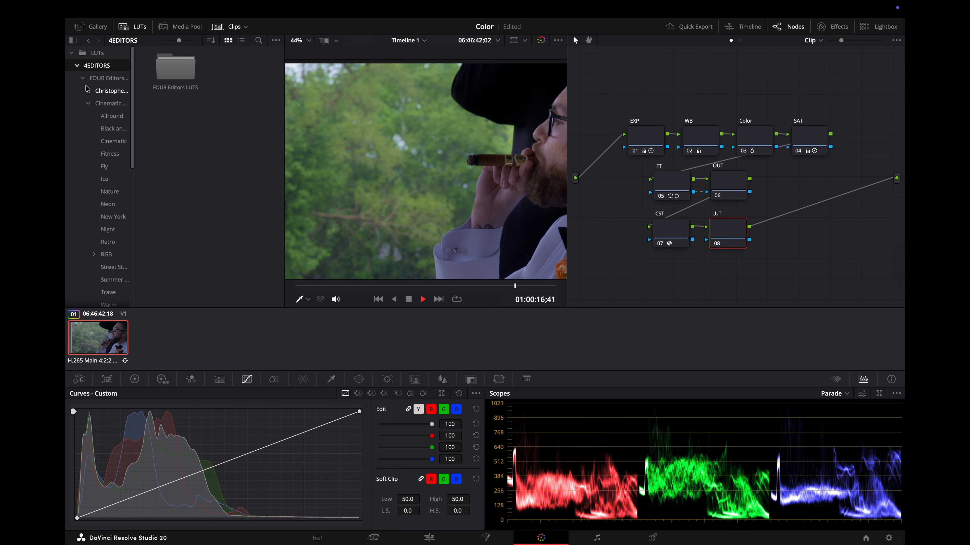
pyautogui.click(77, 66)
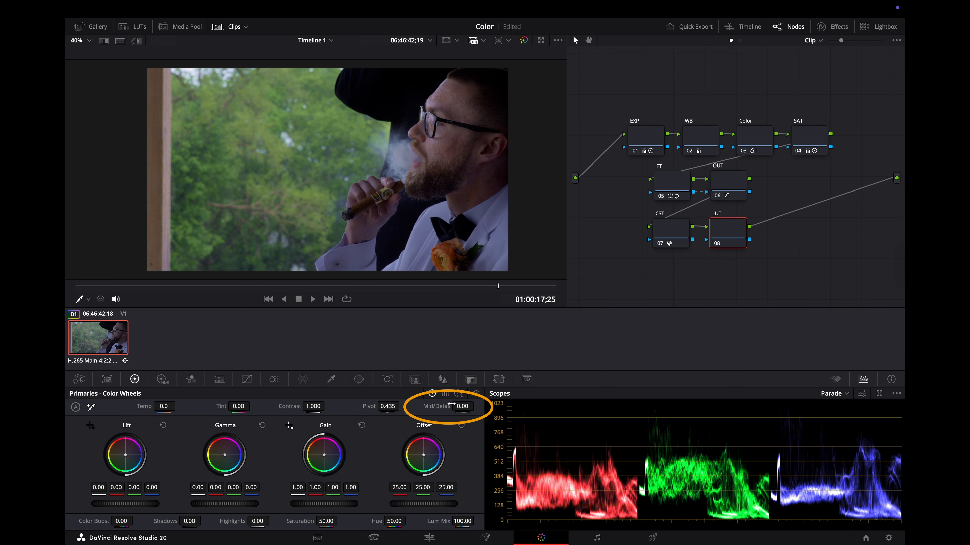
# Test the LUT node's midtone detail at -28.50 and at 41.50, checking the man's face up close
pyautogui.moveTo(465, 407); pyautogui.dragTo(439, 407)
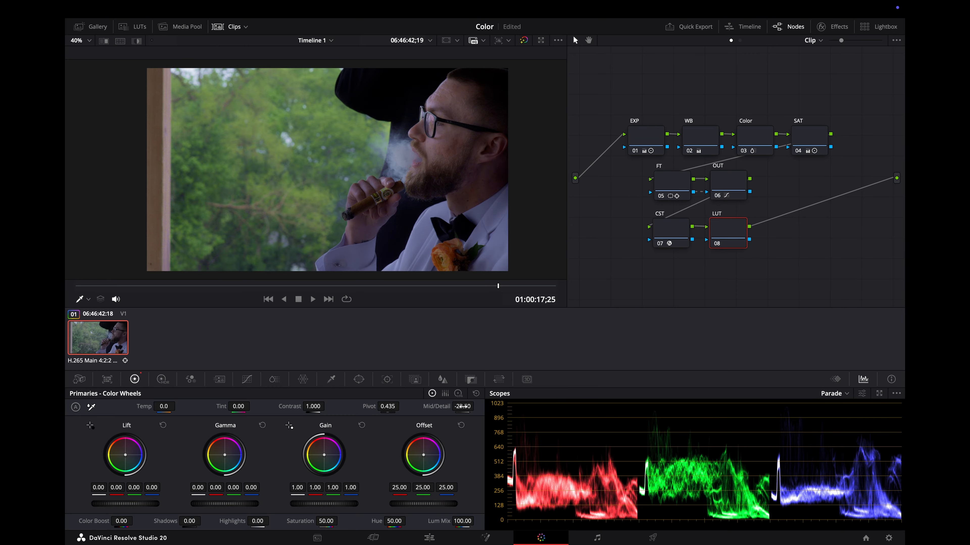
pyautogui.moveTo(462, 406); pyautogui.dragTo(487, 406)
pyautogui.scroll(5, 447, 147)
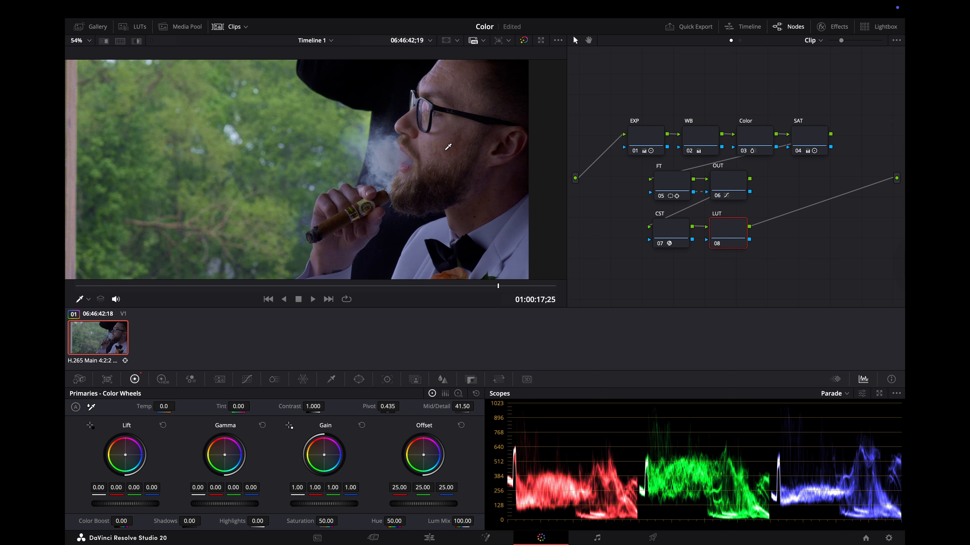
pyautogui.scroll(-5, 452, 147)
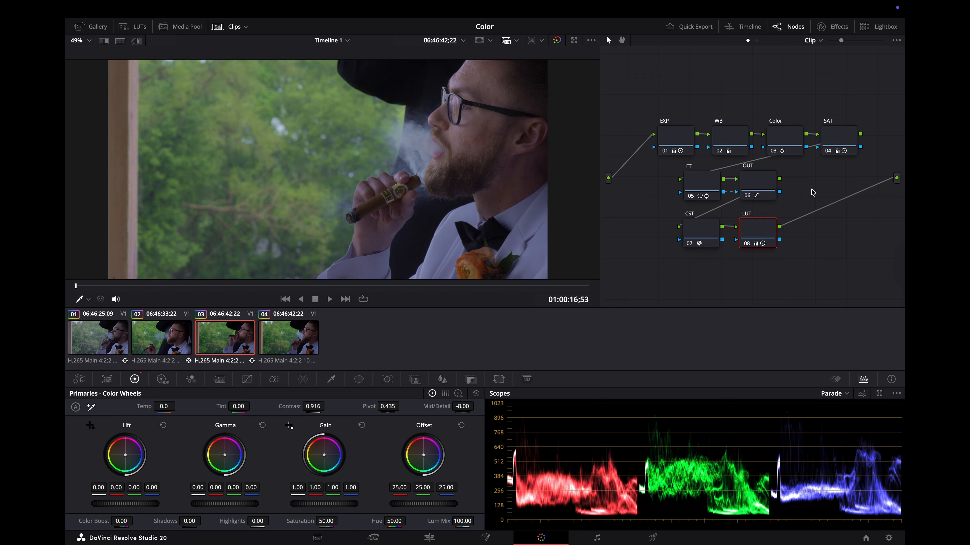
# Delete the FT and OUT nodes from clip 03's node tree
pyautogui.moveTo(813, 189); pyautogui.dragTo(675, 180)
pyautogui.press('Delete')
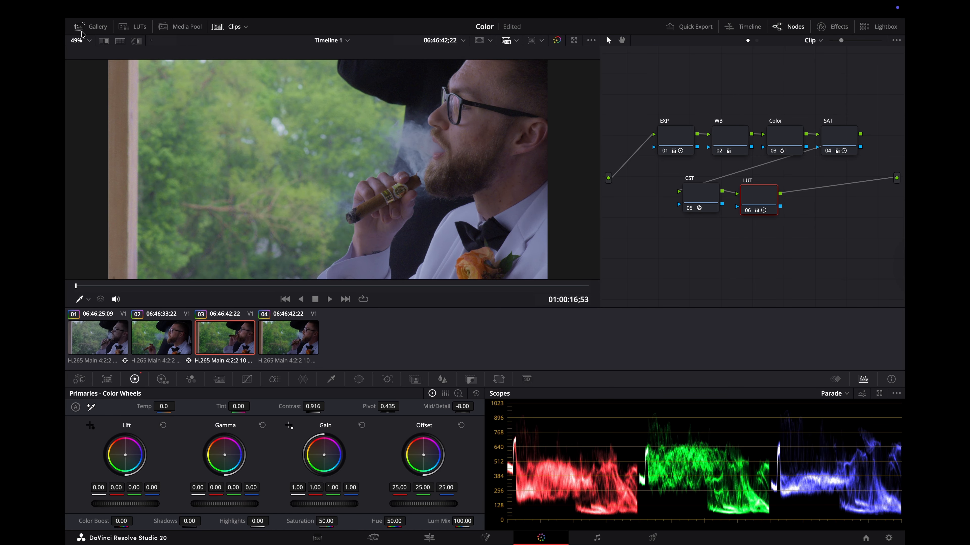
# Grab a still of clip 03's grade into the Stills 1 album and apply that grade to clip 04
pyautogui.click(82, 34)
pyautogui.click(88, 54)
pyautogui.rightClick(443, 133)
pyautogui.click(445, 134)
pyautogui.rightClick(445, 134)
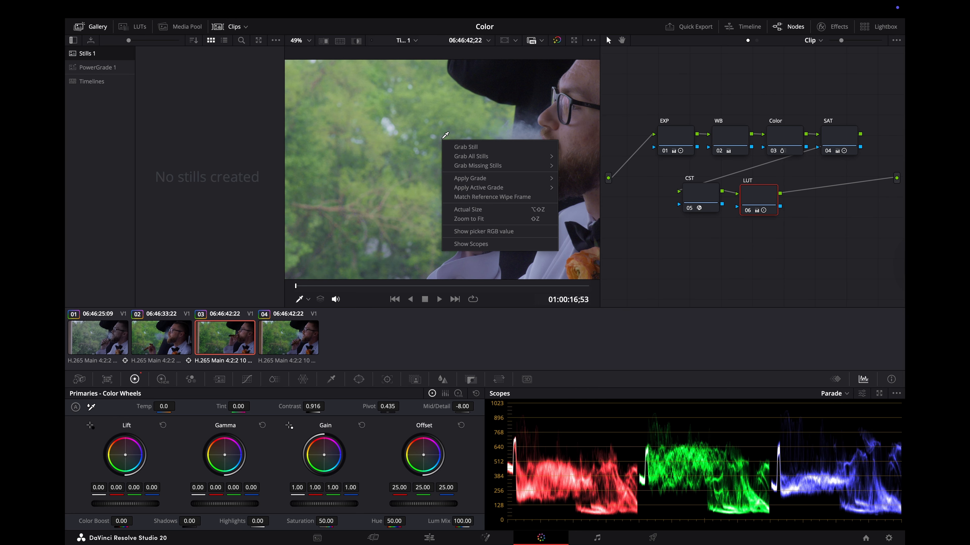
pyautogui.click(457, 149)
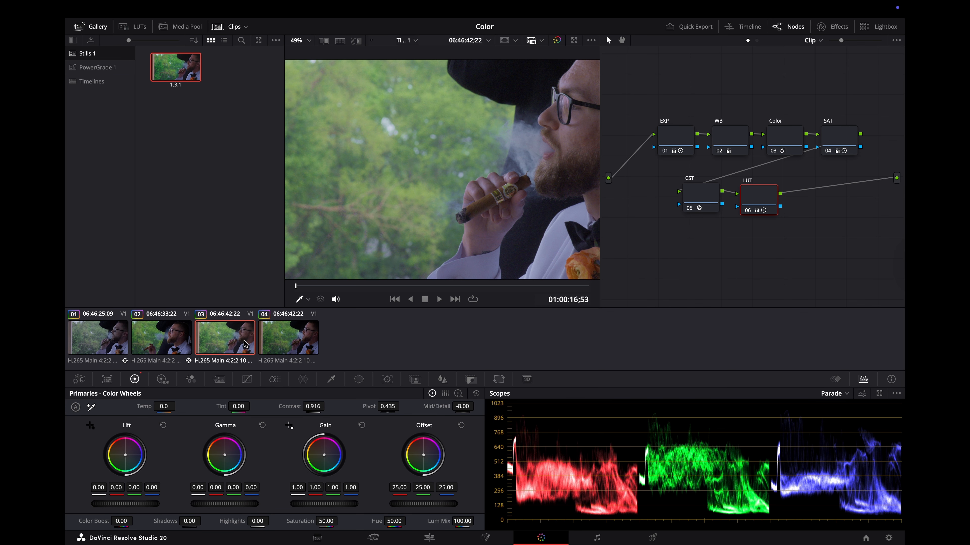
pyautogui.click(273, 338)
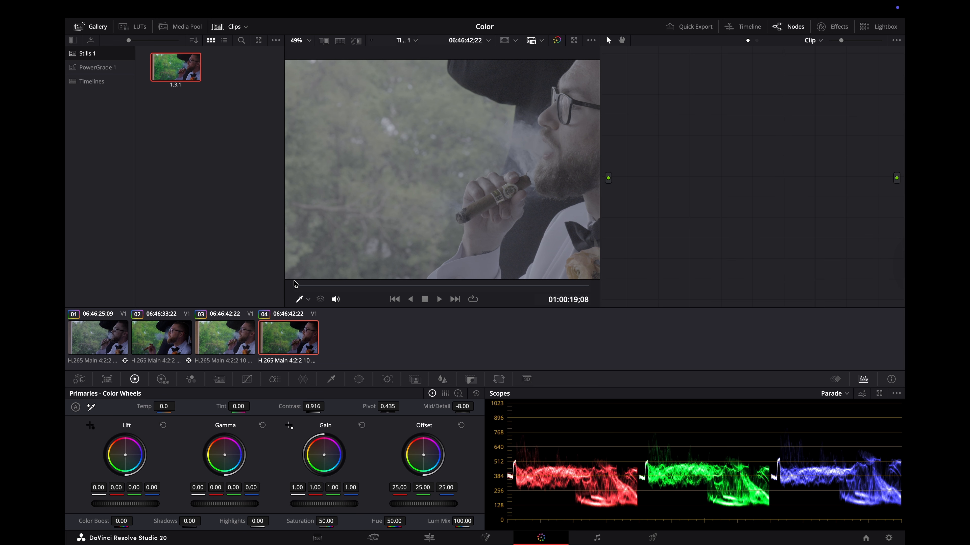
pyautogui.moveTo(175, 67); pyautogui.dragTo(815, 196)
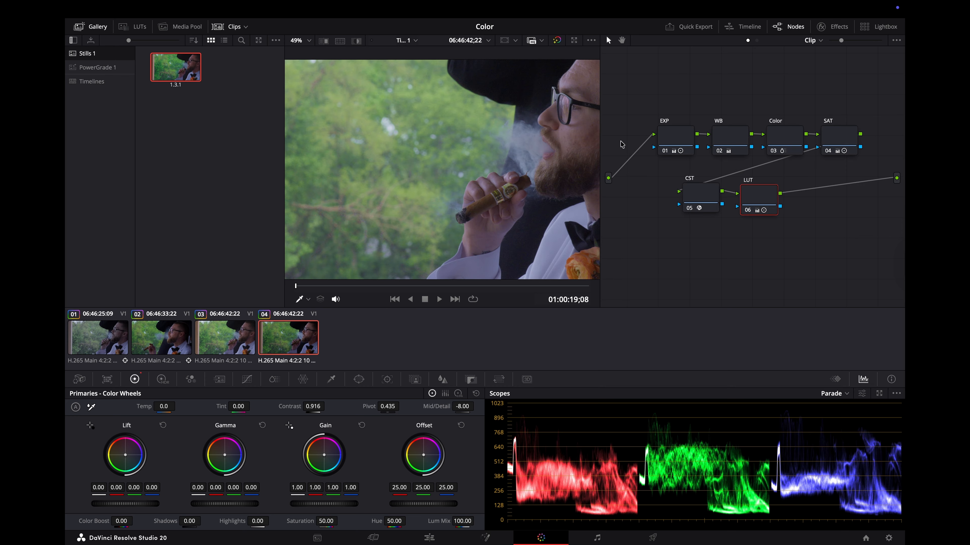